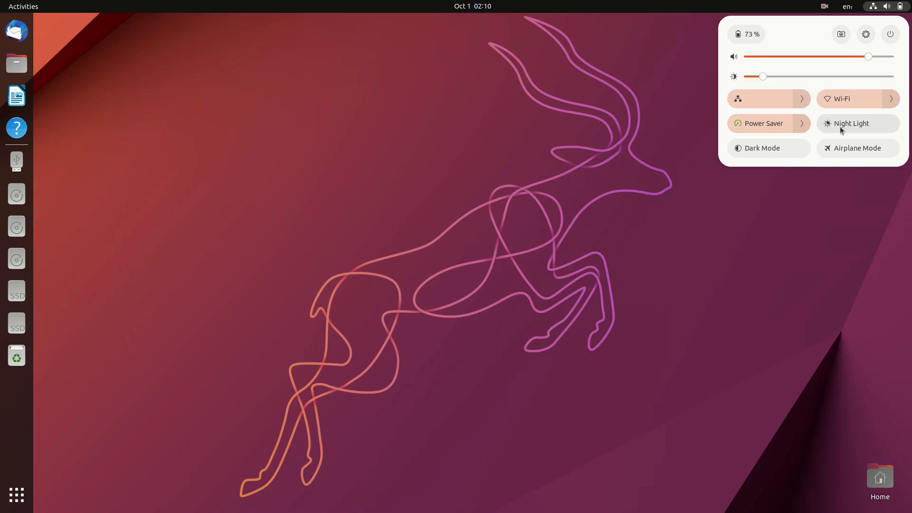
# Try Dark Mode from the system quick settings, turn it back off, and view the available power-off options.
pyautogui.click(798, 151)
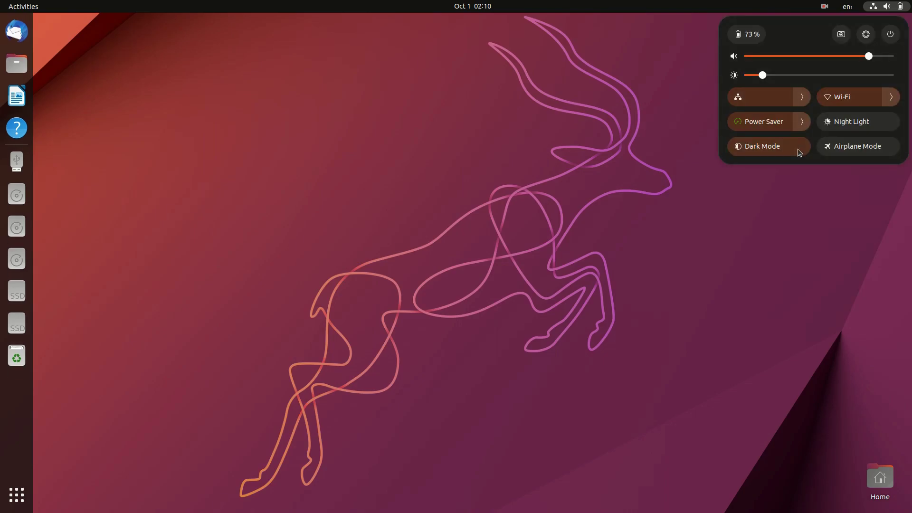
pyautogui.click(798, 151)
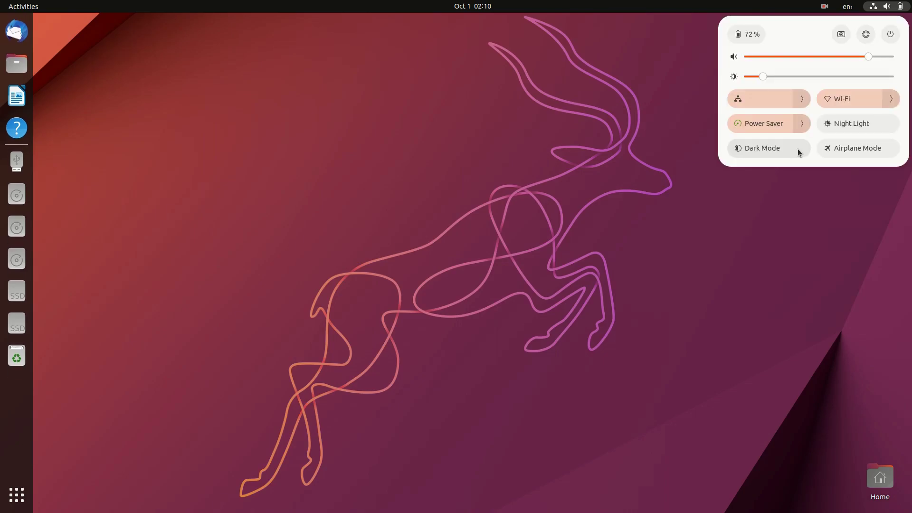
pyautogui.click(887, 39)
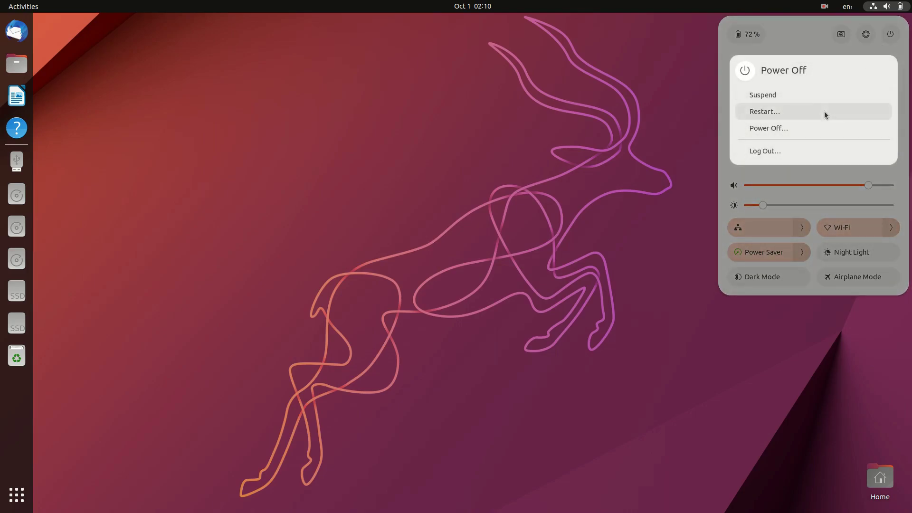
pyautogui.click(809, 21)
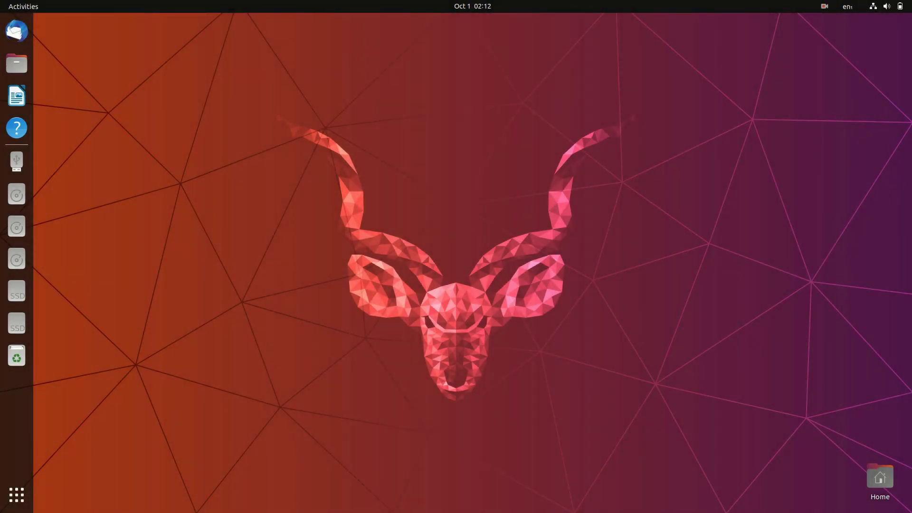
# Search the installed applications for the system Settings and open it.
pyautogui.click(19, 495)
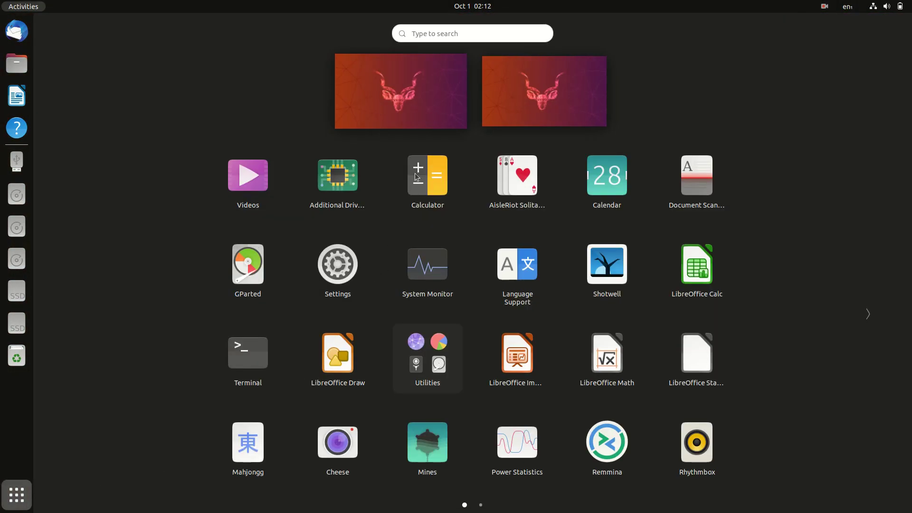
pyautogui.click(458, 34)
pyautogui.write('sel')
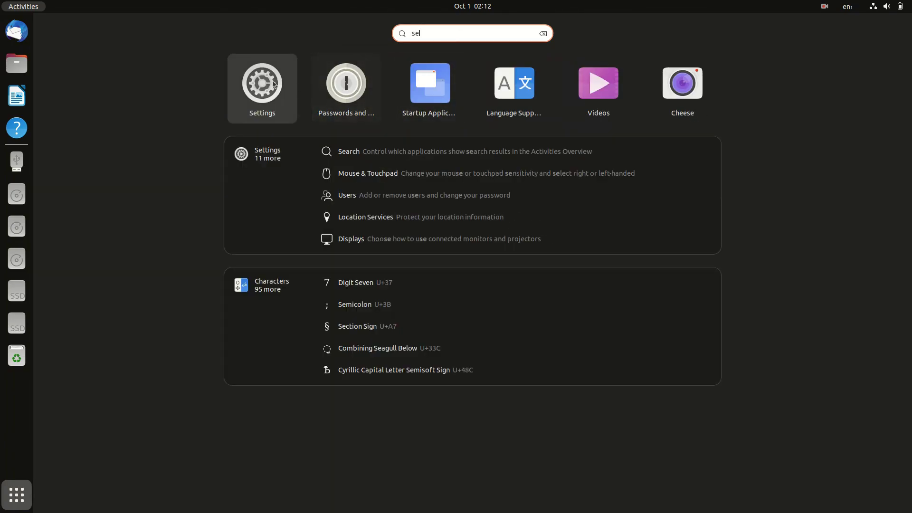
pyautogui.press('Return')
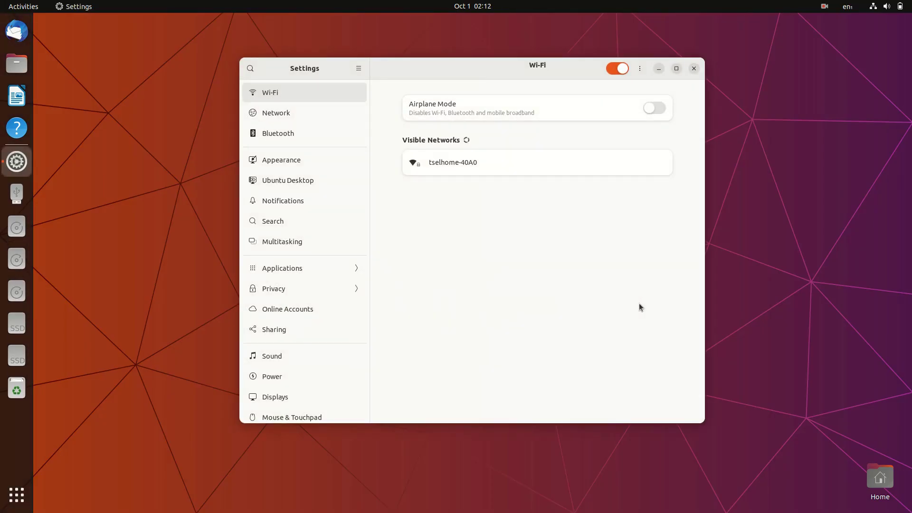
# Set the desktop appearance to the Dark style with the blue accent color.
pyautogui.click(327, 158)
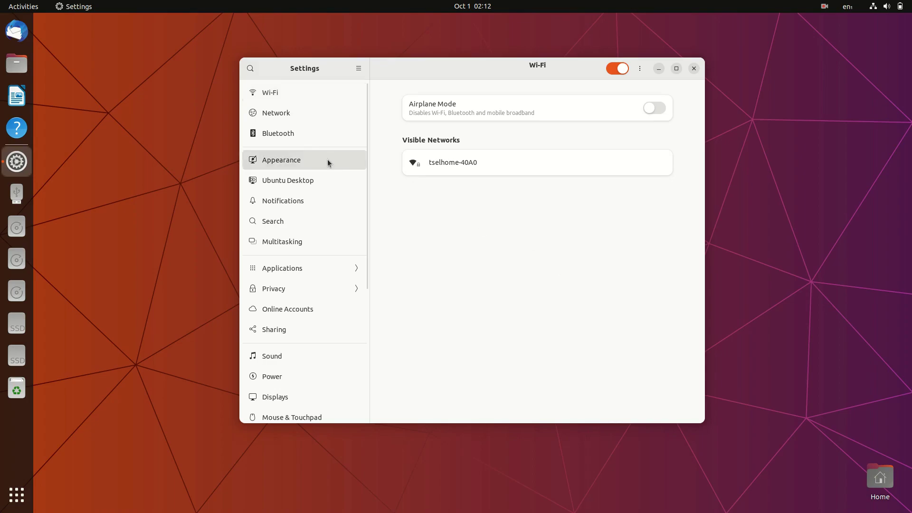
pyautogui.click(581, 163)
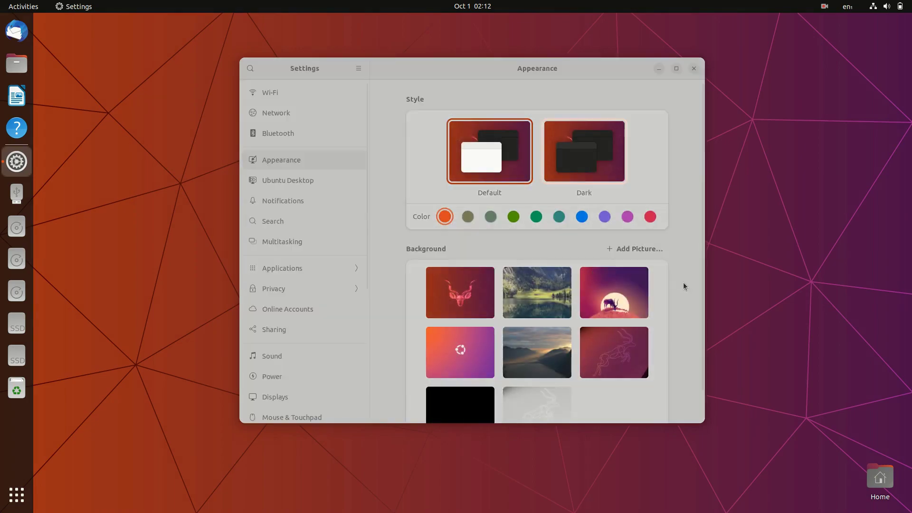
pyautogui.click(649, 220)
pyautogui.click(582, 217)
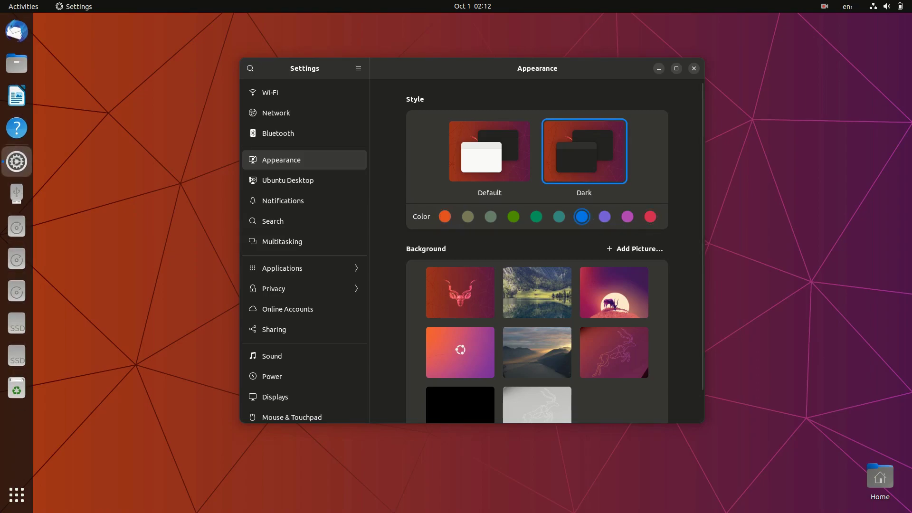
# View the calendar and notification area, check the events for October 18, and close it.
pyautogui.click(473, 6)
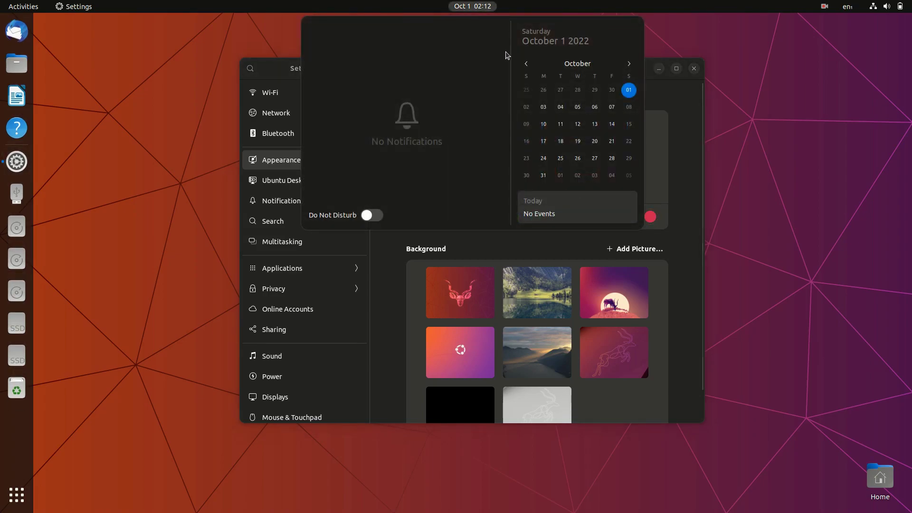
pyautogui.click(594, 125)
pyautogui.click(560, 141)
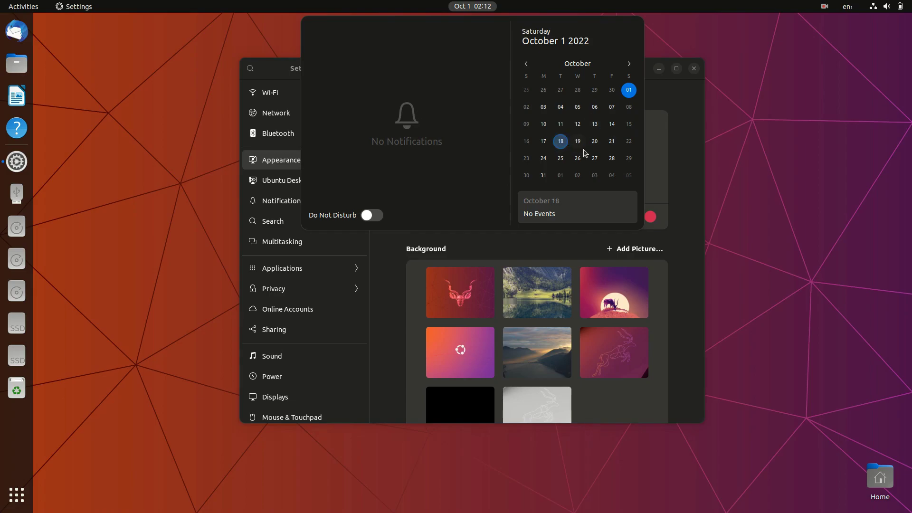
pyautogui.click(686, 180)
# Return the appearance to the Default style with the orange accent color.
pyautogui.click(489, 151)
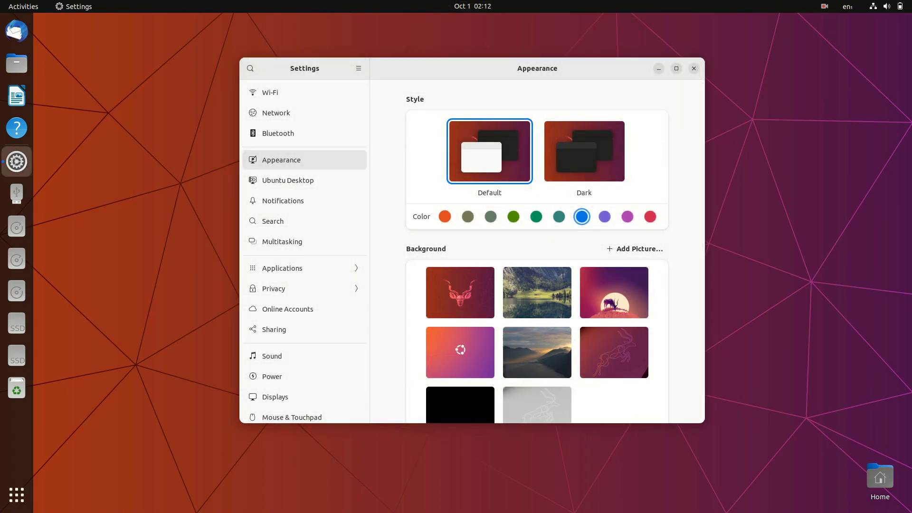
pyautogui.click(445, 216)
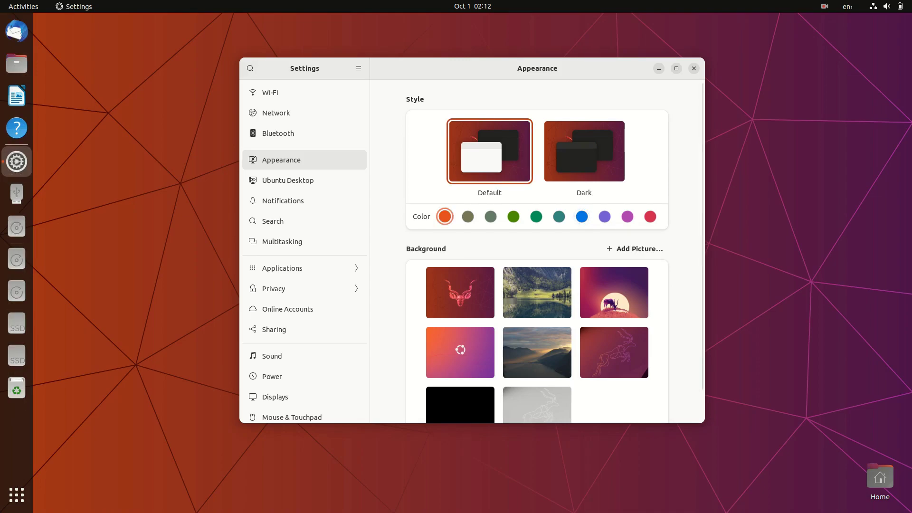
# Try the Large desktop icon size in the Ubuntu Desktop settings and set it back to Normal.
pyautogui.click(305, 181)
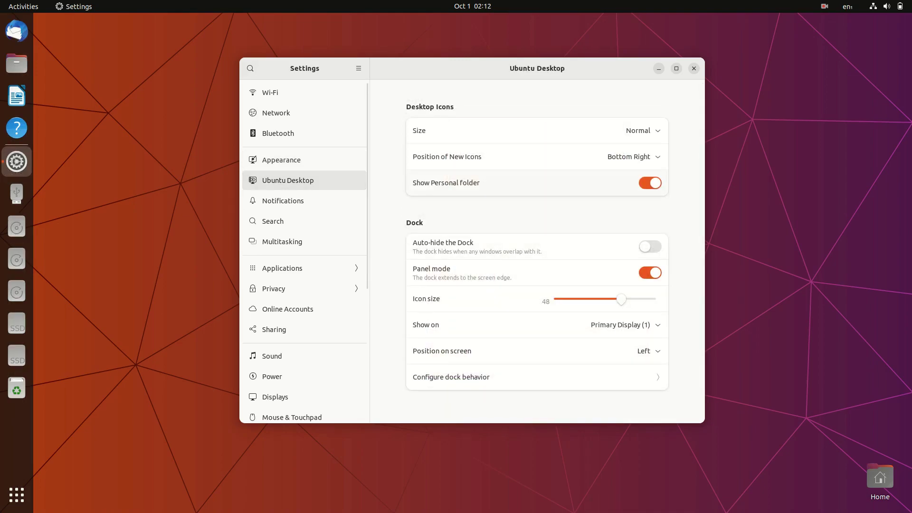
pyautogui.click(644, 130)
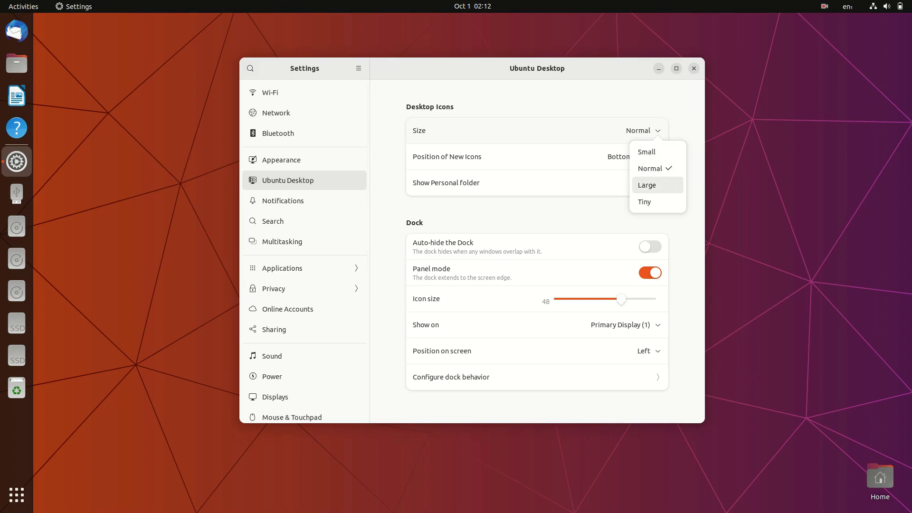
pyautogui.click(650, 185)
pyautogui.click(645, 130)
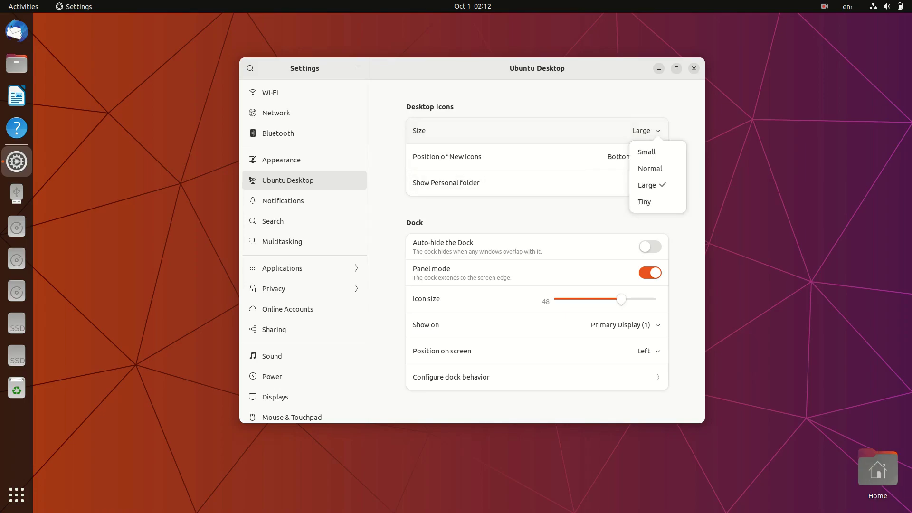
pyautogui.click(649, 168)
# Try Top Left and another corner for new icons, return them to Bottom Right, and turn off Show Personal folder.
pyautogui.click(632, 157)
pyautogui.click(647, 176)
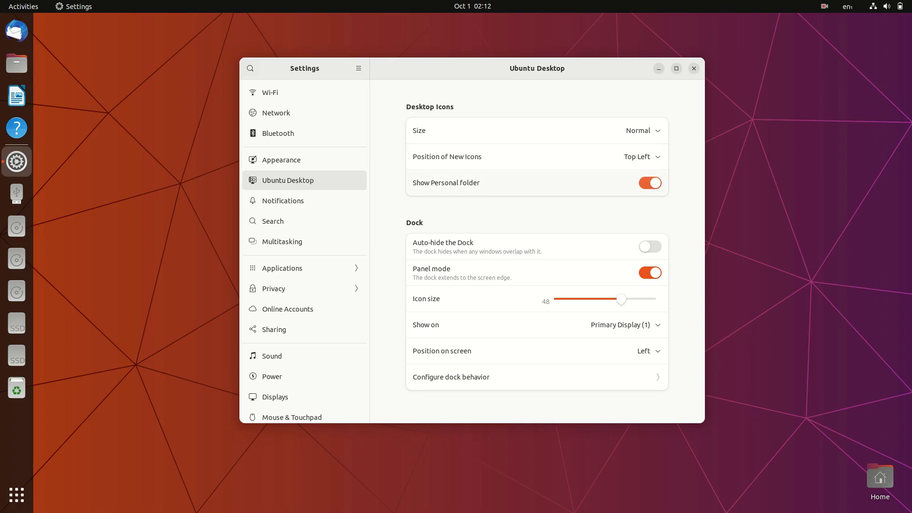
pyautogui.click(636, 157)
pyautogui.click(639, 193)
pyautogui.click(637, 157)
pyautogui.click(642, 228)
pyautogui.click(650, 182)
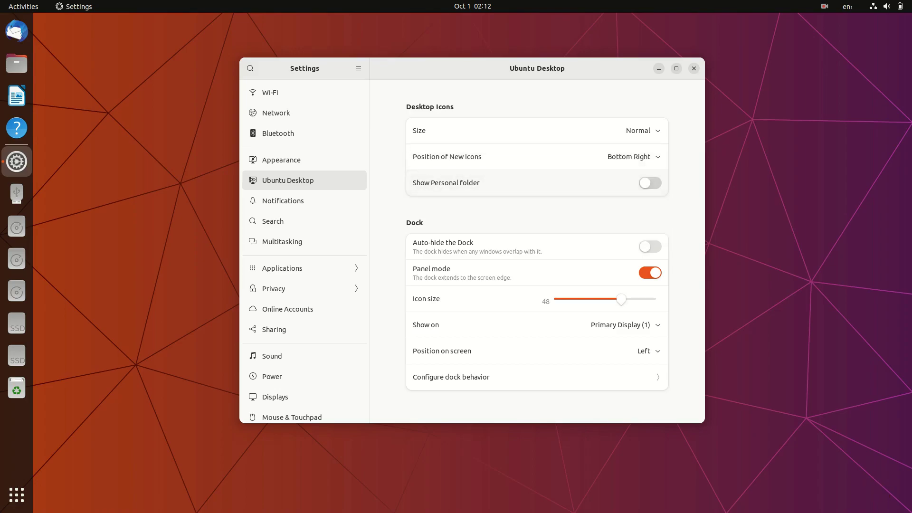
# Try auto-hiding the Dock and turning off its Panel mode, and restore both options with the icon size kept at 48.
pyautogui.click(650, 246)
pyautogui.moveTo(570, 68); pyautogui.dragTo(550, 78)
pyautogui.click(630, 257)
pyautogui.click(630, 283)
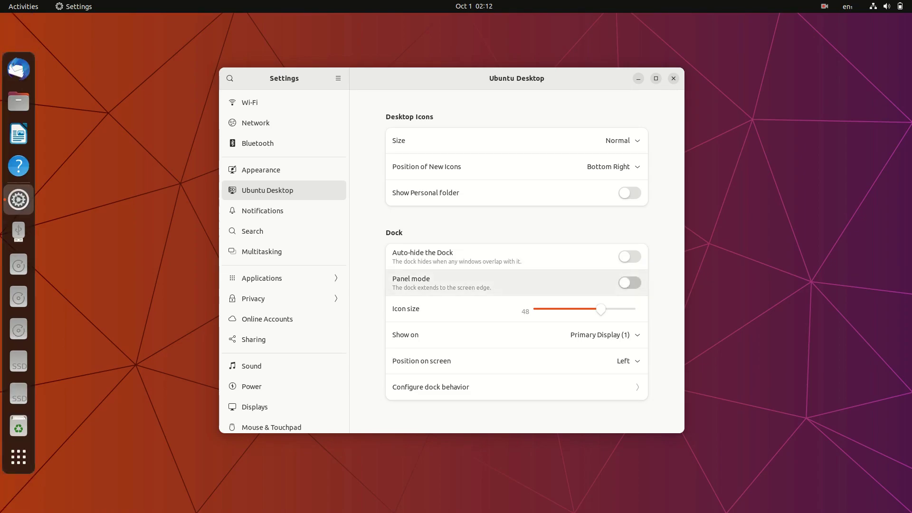
pyautogui.click(630, 282)
pyautogui.moveTo(601, 309)
pyautogui.mouseDown()
pyautogui.moveTo(548, 309)
pyautogui.moveTo(601, 310)
pyautogui.mouseUp()
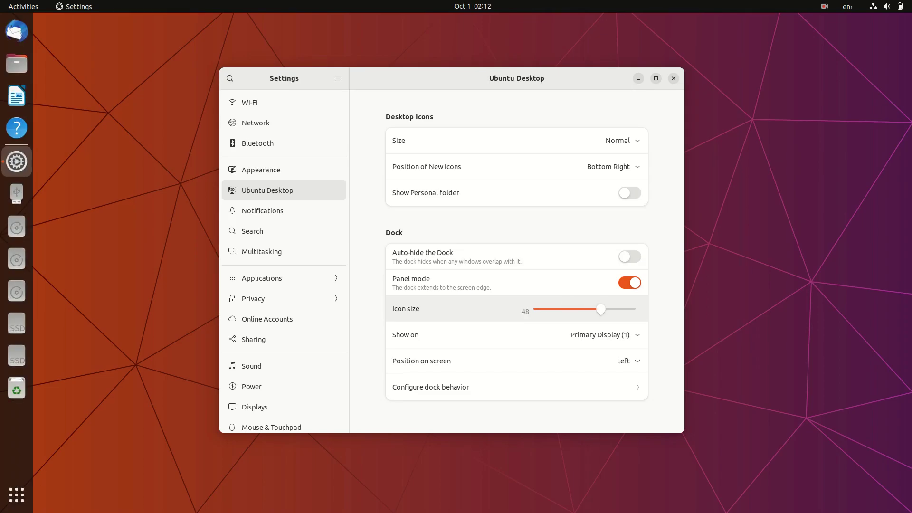
# Move the Dock to the Bottom of the screen with Panel mode turned off.
pyautogui.click(603, 335)
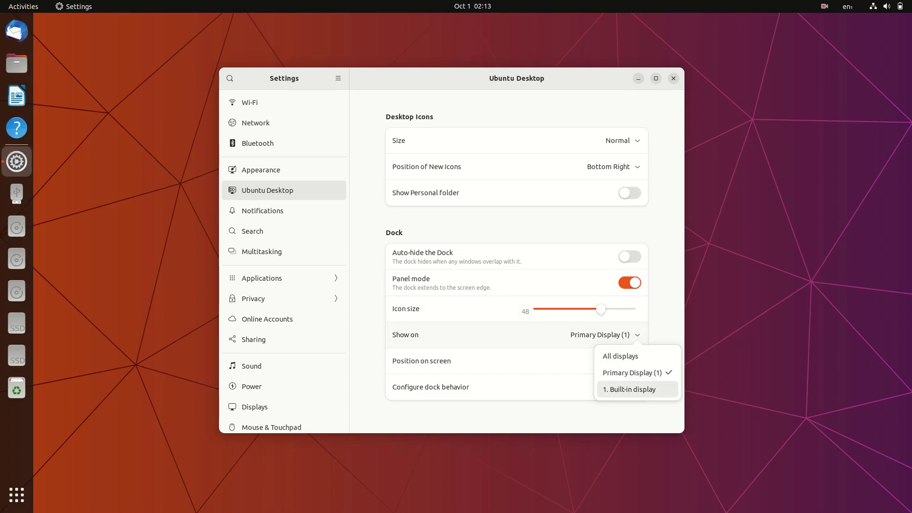
pyautogui.press('Escape')
pyautogui.press('Return')
pyautogui.press('Down')
pyautogui.press('Return')
pyautogui.press('Return')
pyautogui.press('Down')
pyautogui.press('Down')
pyautogui.press('Return')
pyautogui.press('Up')
pyautogui.press('Up')
pyautogui.press('Up')
pyautogui.press('Return')
pyautogui.press('Return')
pyautogui.press('Up')
pyautogui.press('Return')
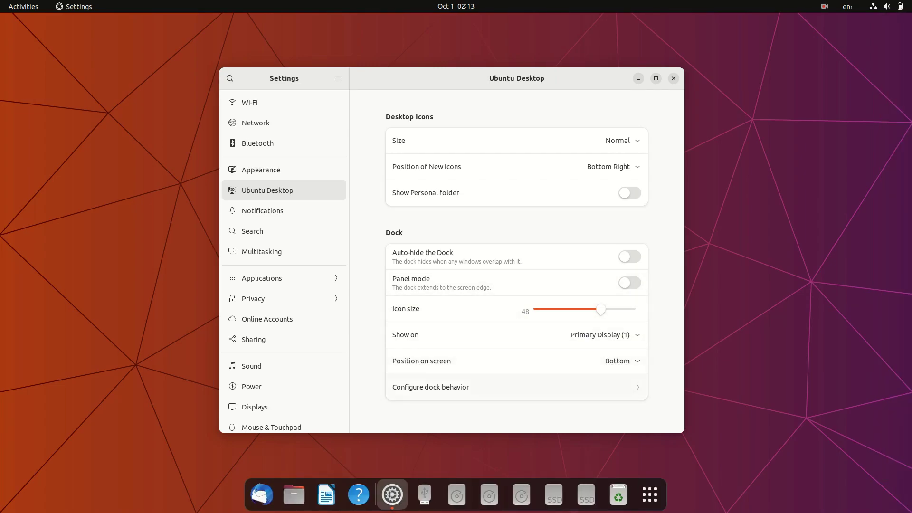
# Check the dock behavior options and return the Dock's position to Left with Panel mode on.
pyautogui.press('Down')
pyautogui.press('Return')
pyautogui.press('Down')
pyautogui.press('Return')
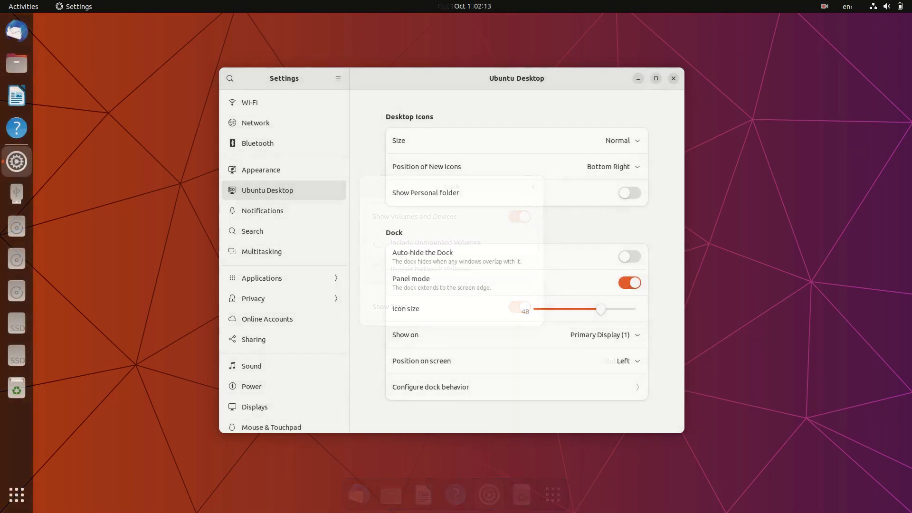
# Narrow the Settings window to a single-column layout, browse the settings list and open the Notifications page.
pyautogui.moveTo(685, 283); pyautogui.dragTo(430, 282)
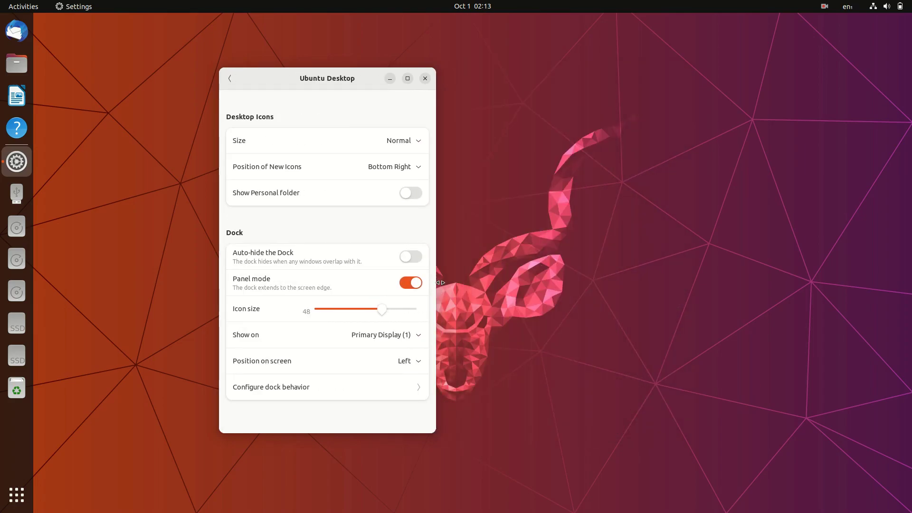
pyautogui.click(230, 78)
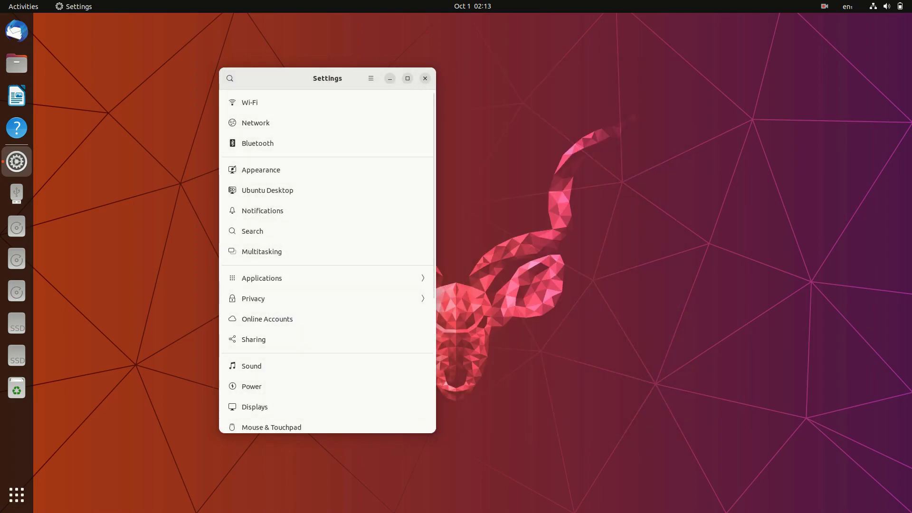
pyautogui.scroll(-5, 285, 190)
pyautogui.scroll(5, 285, 143)
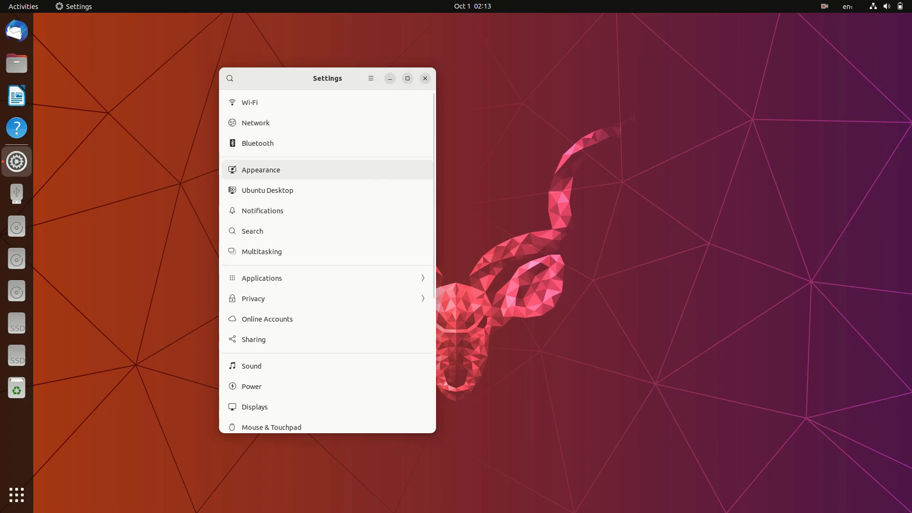
pyautogui.click(262, 211)
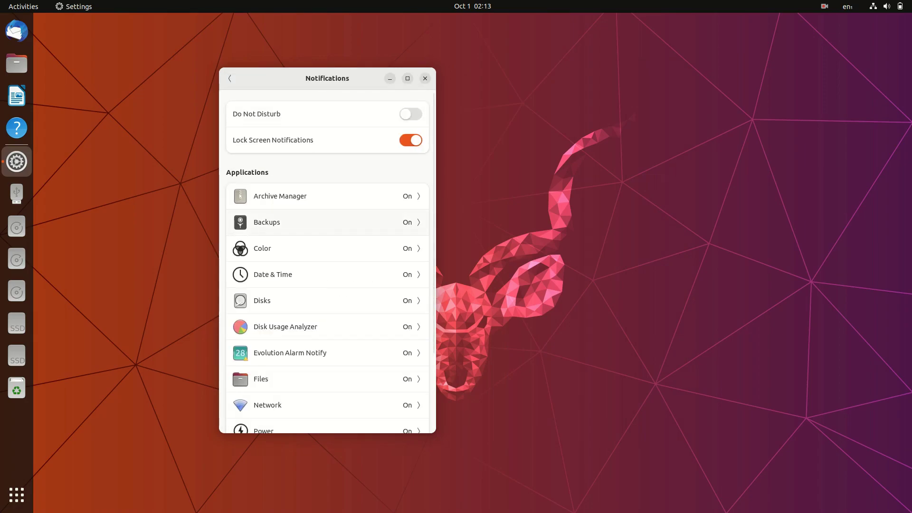
pyautogui.moveTo(434, 206); pyautogui.dragTo(335, 206)
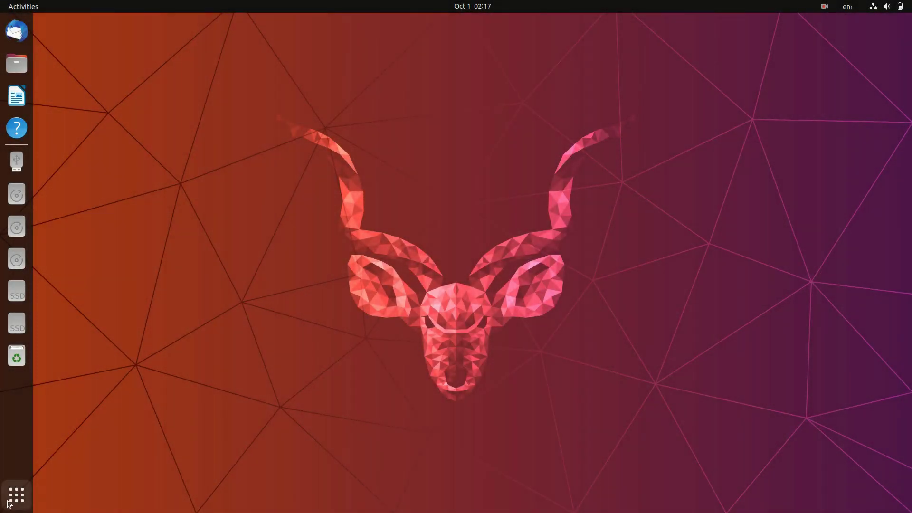
# Search the installed applications for Text Editor and open it with a new document.
pyautogui.click(8, 503)
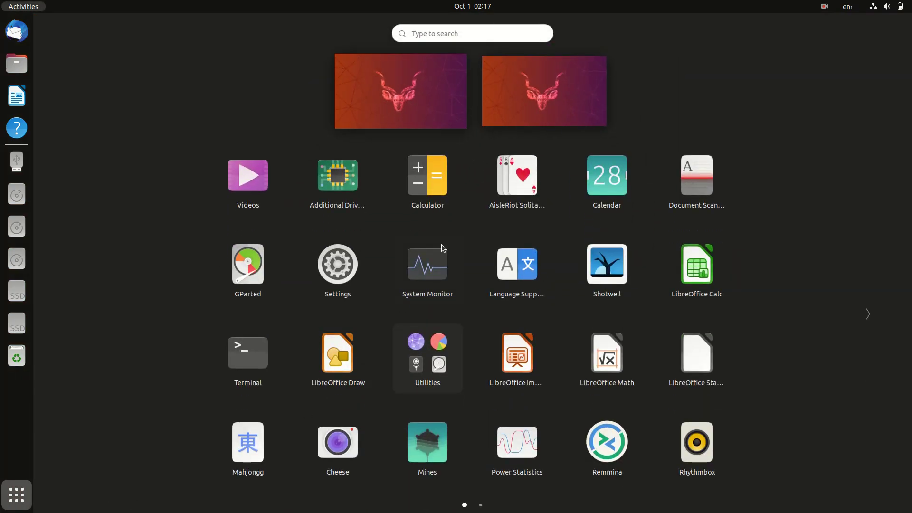
pyautogui.write('tel')
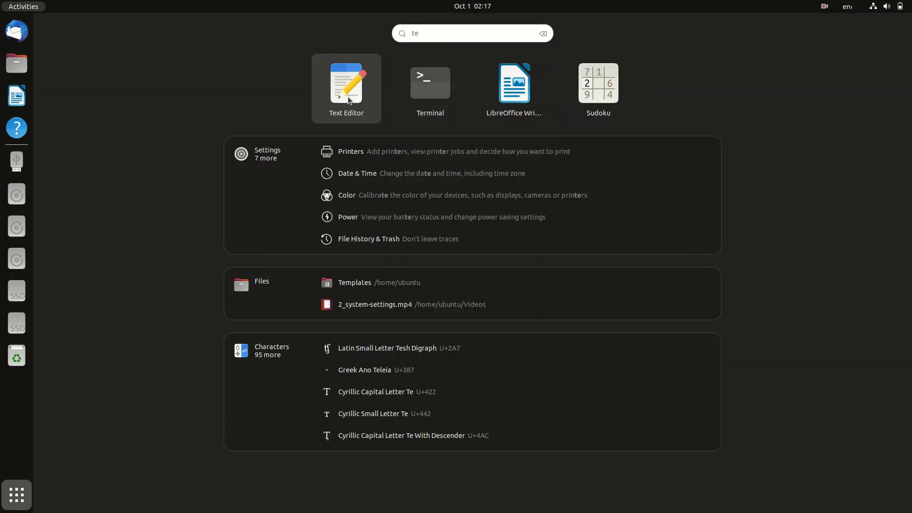
pyautogui.press('Return')
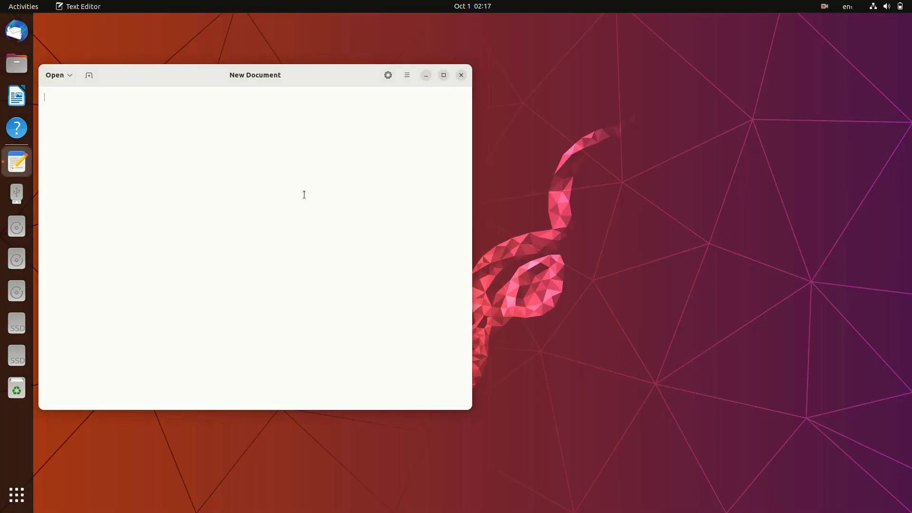
# Create three draft documents in separate tabs containing the texts 111, 222 and 333.
pyautogui.write('11')
pyautogui.click(89, 75)
pyautogui.write('222')
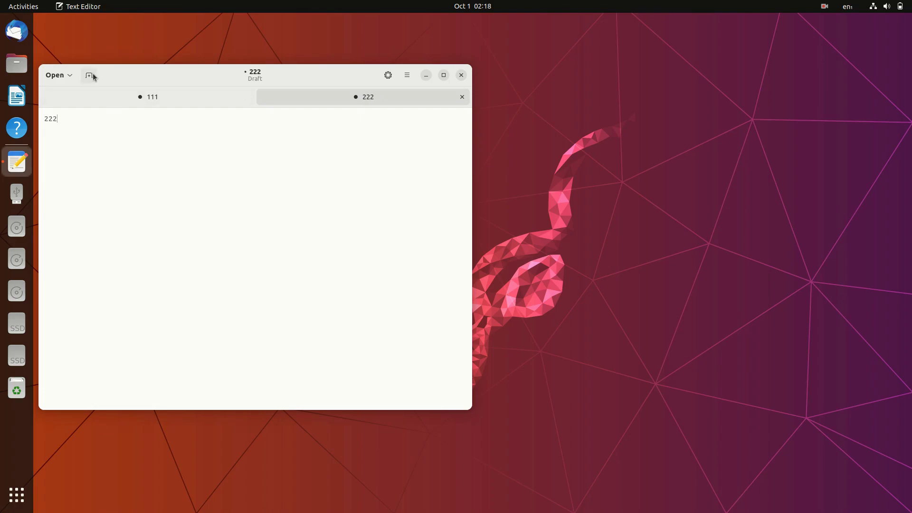
pyautogui.click(89, 75)
pyautogui.write('333')
# Detach the 111 and 222 document tabs into their own windows.
pyautogui.moveTo(141, 104); pyautogui.dragTo(161, 34)
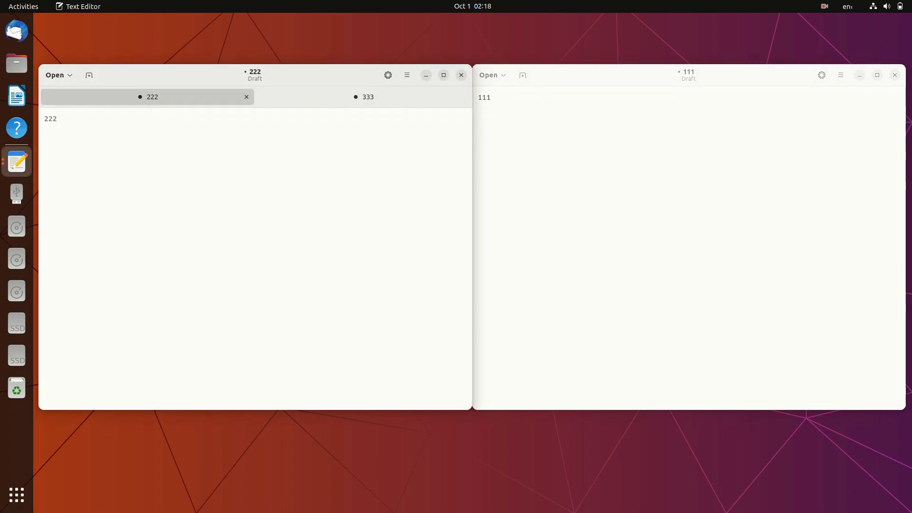
pyautogui.moveTo(152, 97); pyautogui.dragTo(171, 25)
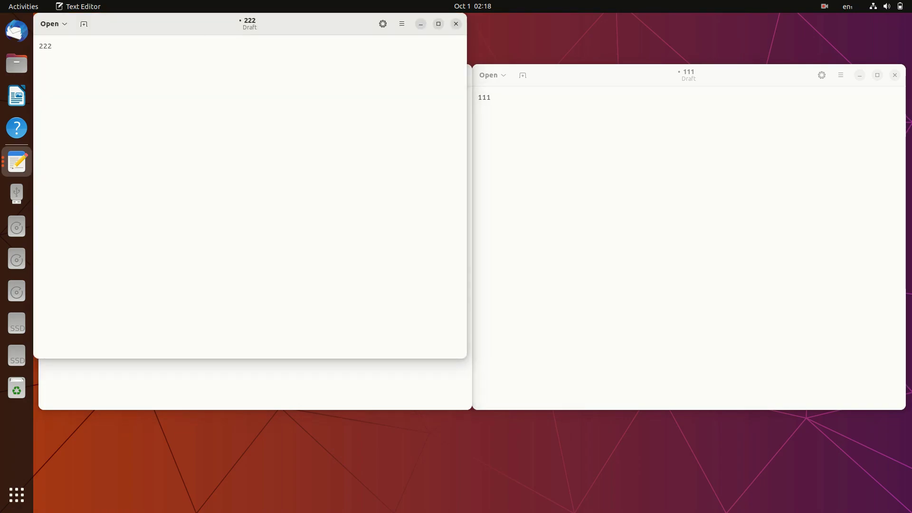
# Move the 222 window below the other two and switch between the 111, 333 and 222 windows using the Text Editor window overview.
pyautogui.click(411, 223)
pyautogui.click(592, 427)
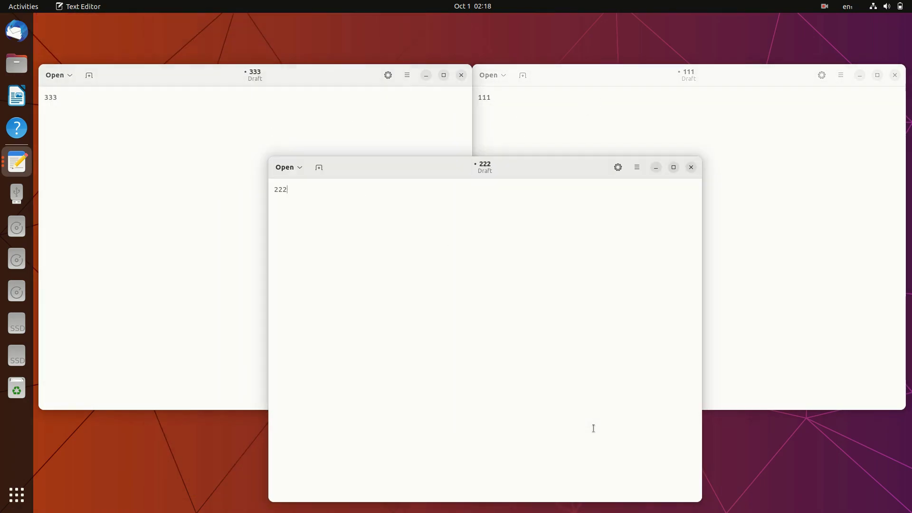
pyautogui.click(4, 164)
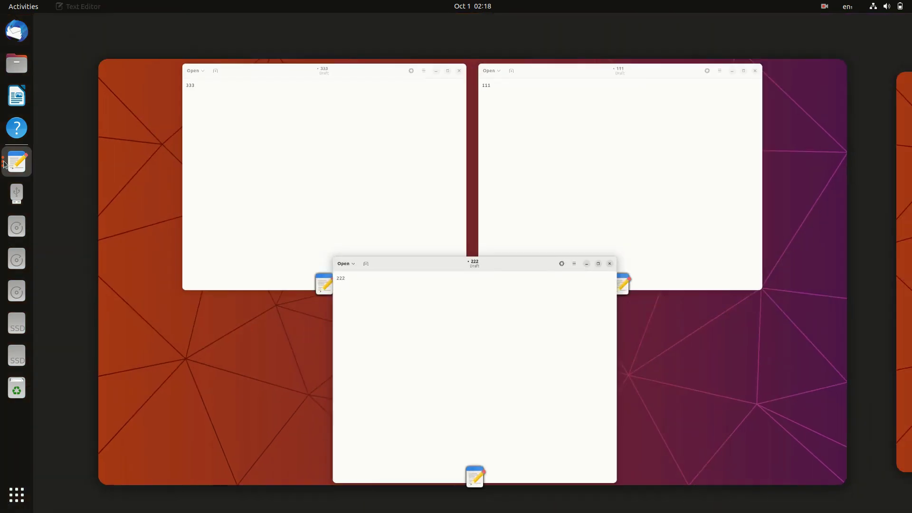
pyautogui.click(553, 172)
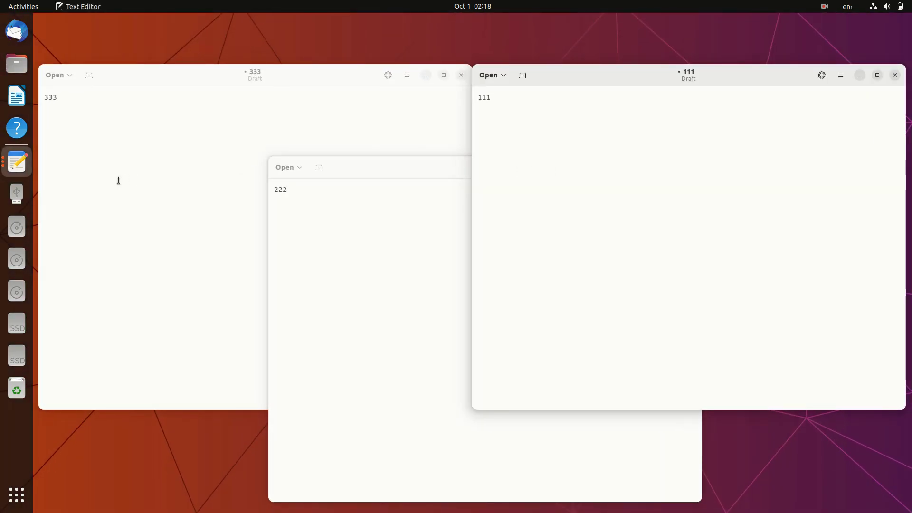
pyautogui.click(5, 162)
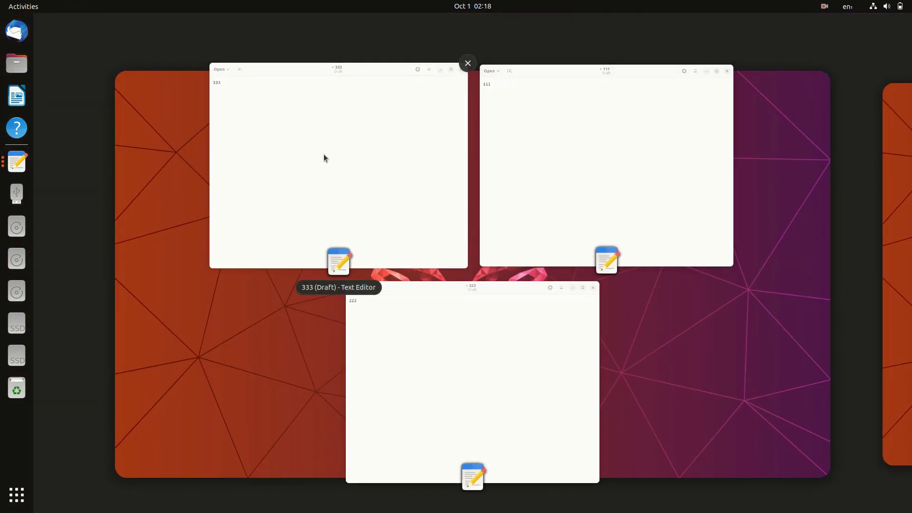
pyautogui.click(324, 154)
pyautogui.click(18, 165)
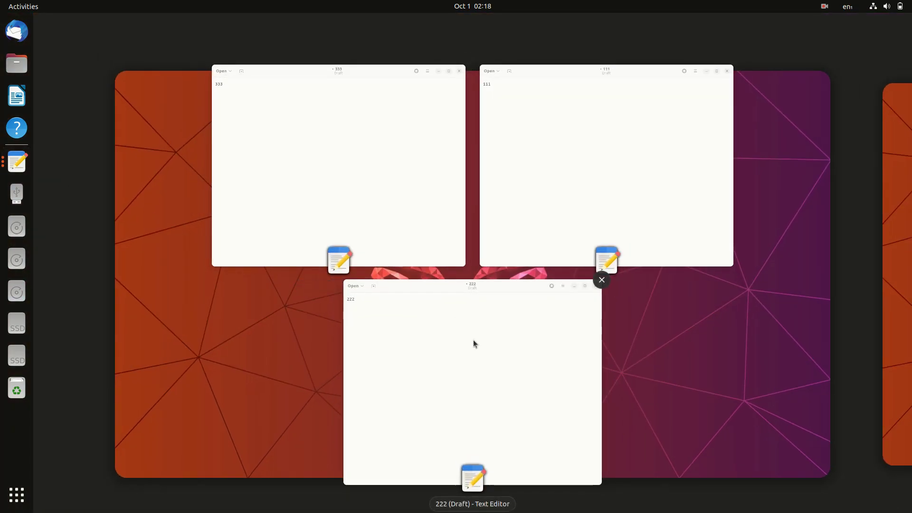
pyautogui.click(578, 182)
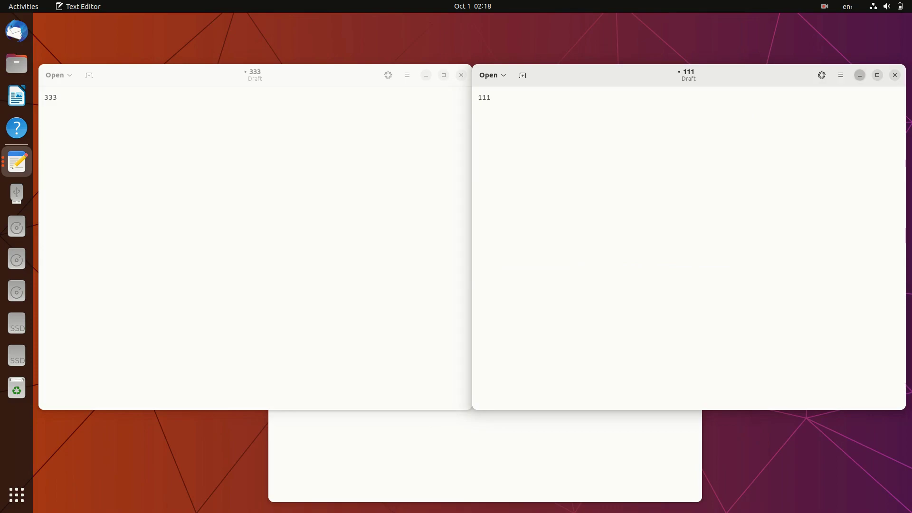
# Minimize the 111 and 333 windows and restore the 111 window from the Text Editor window overview.
pyautogui.click(860, 74)
pyautogui.click(426, 75)
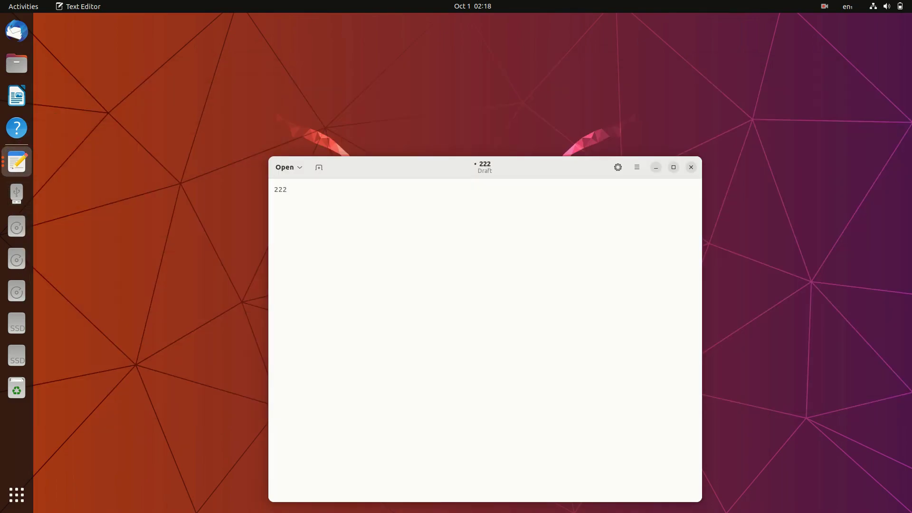
pyautogui.click(27, 161)
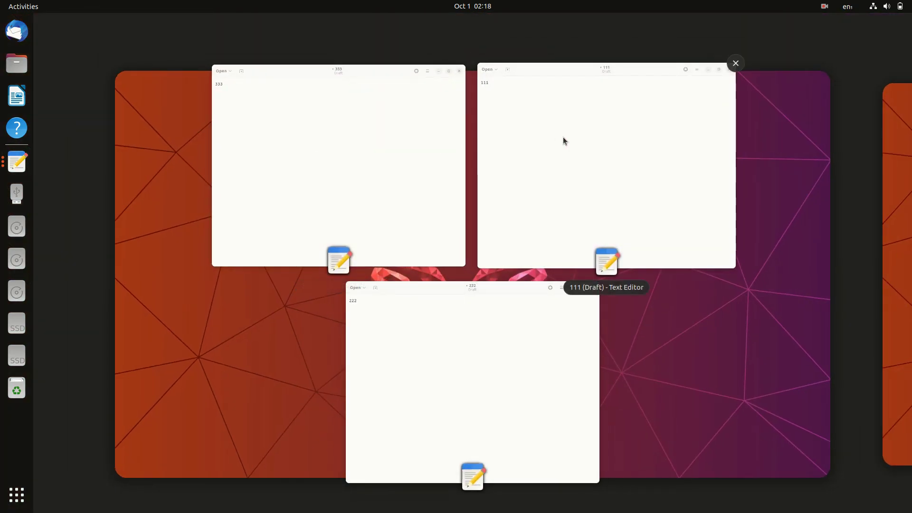
pyautogui.click(563, 137)
# Bring up the 222 window from the Text Editor window overview and minimize it.
pyautogui.click(26, 172)
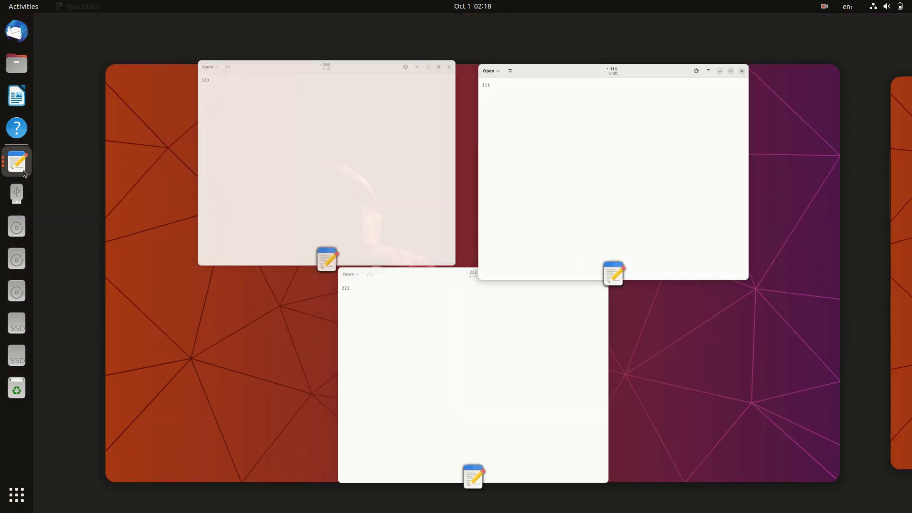
pyautogui.click(456, 315)
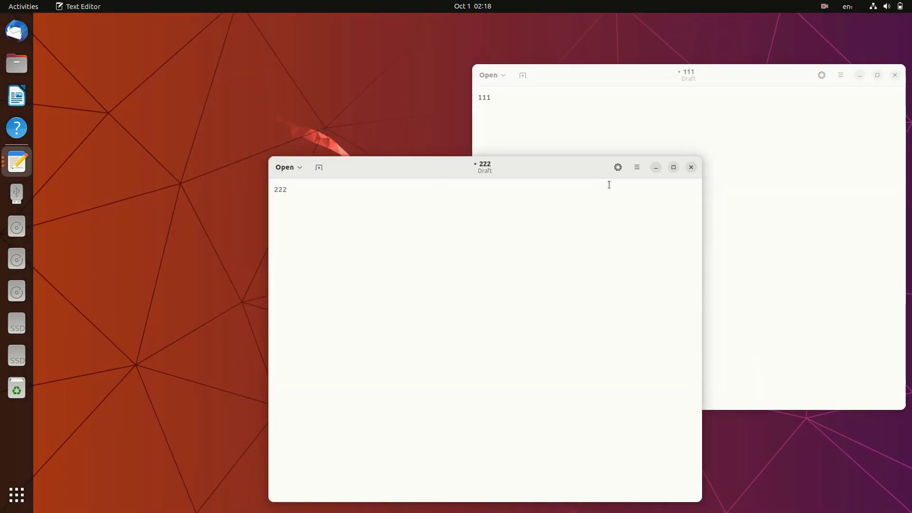
pyautogui.click(655, 167)
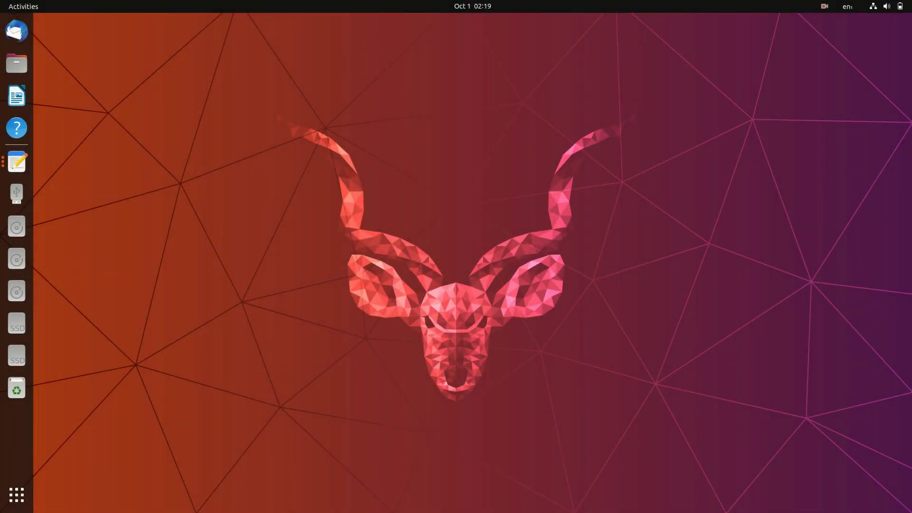
# Open Files at the Home folder, switch it to list view and back to grid view, and view the sort options.
pyautogui.click(28, 72)
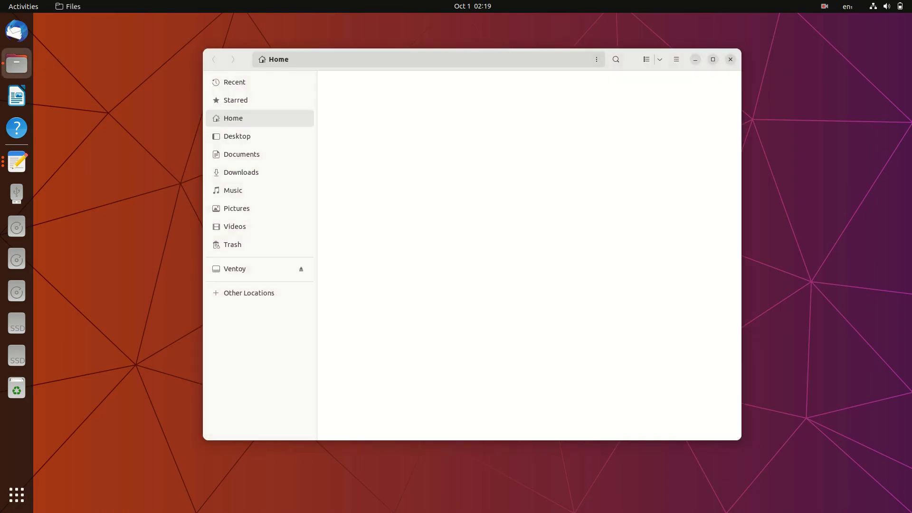
pyautogui.hotkey('ctrl', '2')
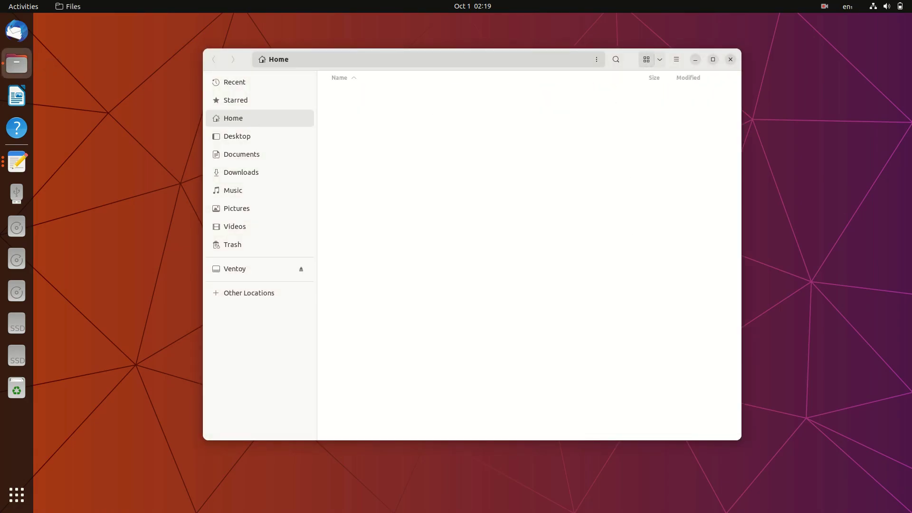
pyautogui.hotkey('ctrl', '1')
pyautogui.click(660, 59)
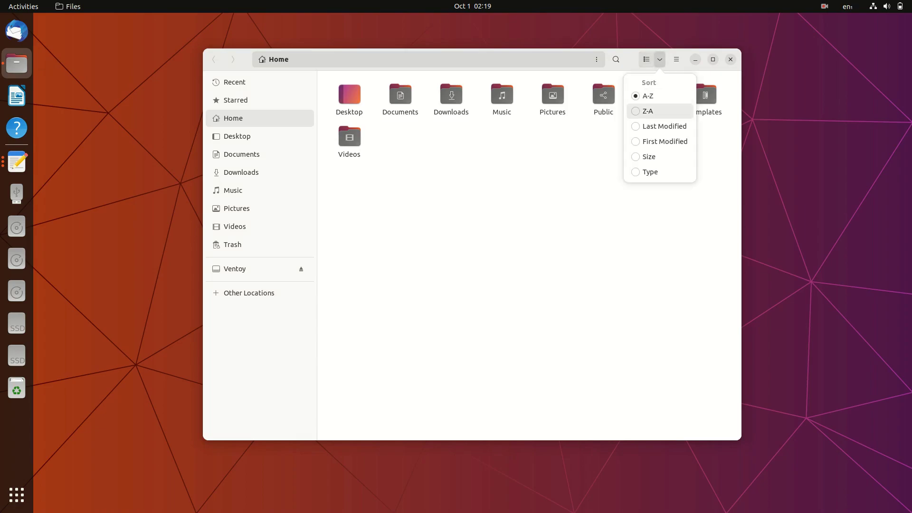
pyautogui.click(659, 60)
# Enlarge the Home folder's icons by three sizes and reduce them back to the smallest size.
pyautogui.click(676, 60)
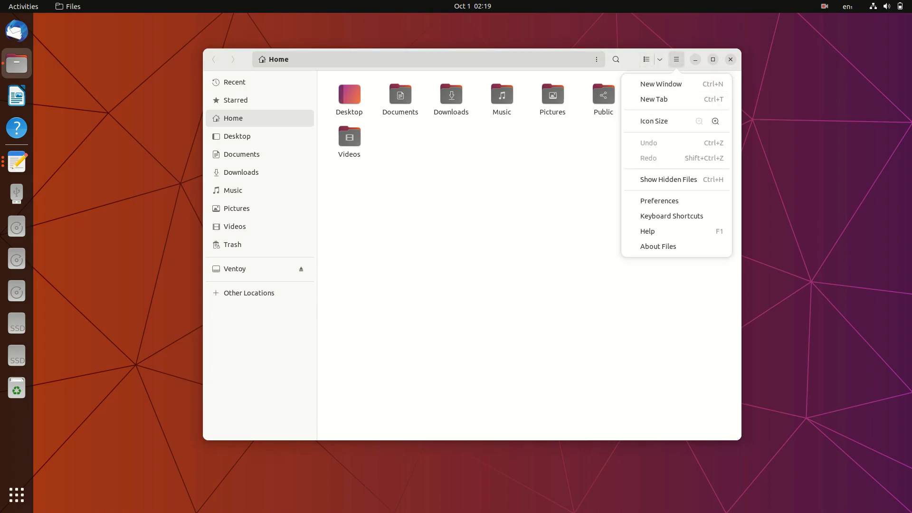
pyautogui.click(715, 121)
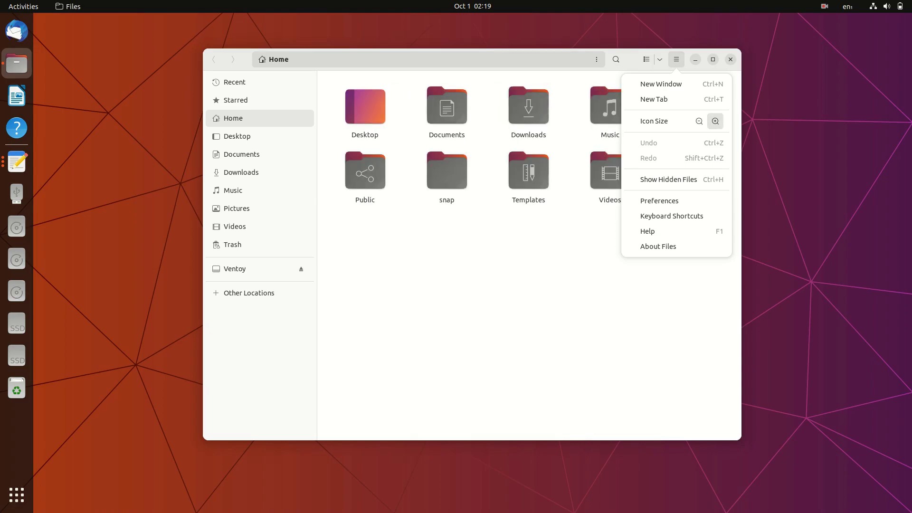
pyautogui.click(715, 121)
pyautogui.click(716, 121)
pyautogui.click(698, 121)
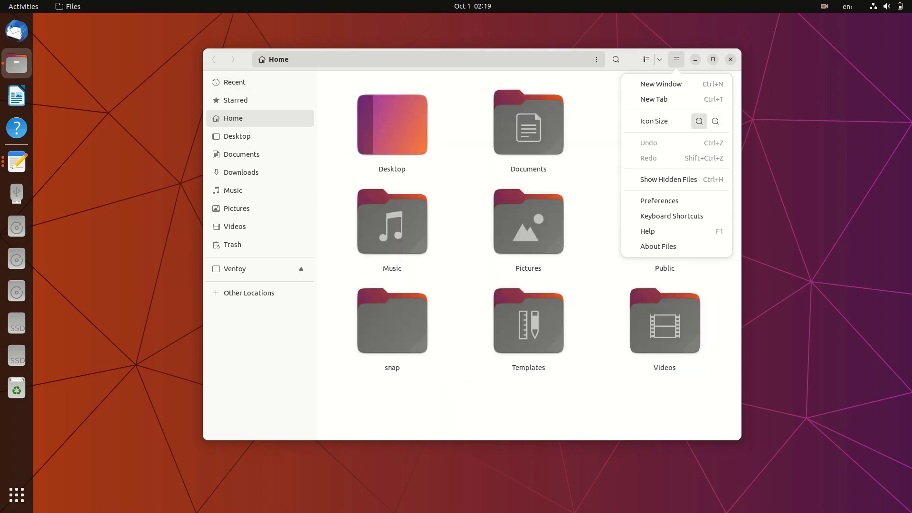
pyautogui.click(699, 121)
pyautogui.click(699, 121)
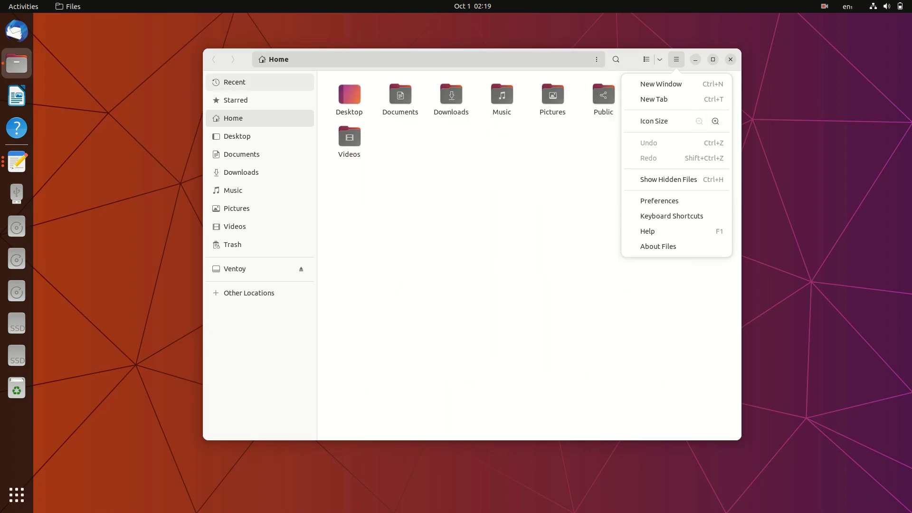
# Enable the Create Link and Delete Permanently context menu actions in the Files preferences and review the remaining options.
pyautogui.click(660, 200)
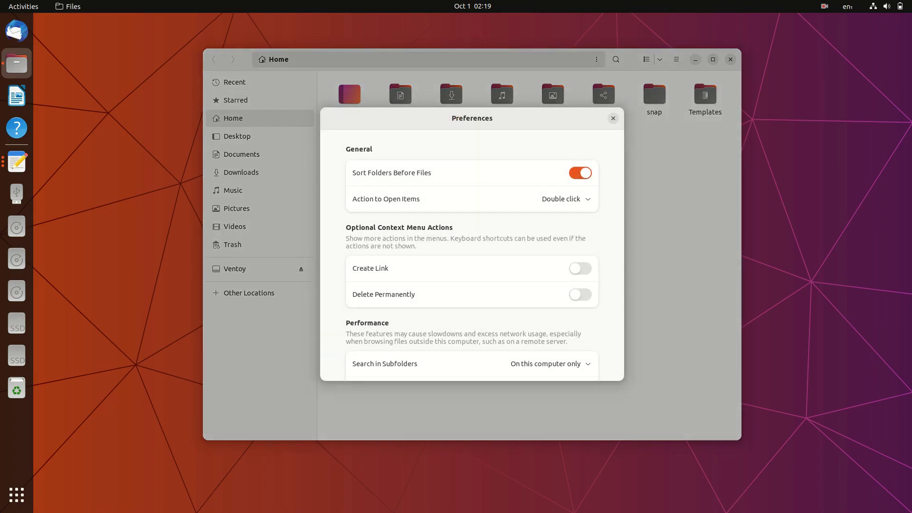
pyautogui.scroll(-4, 472, 257)
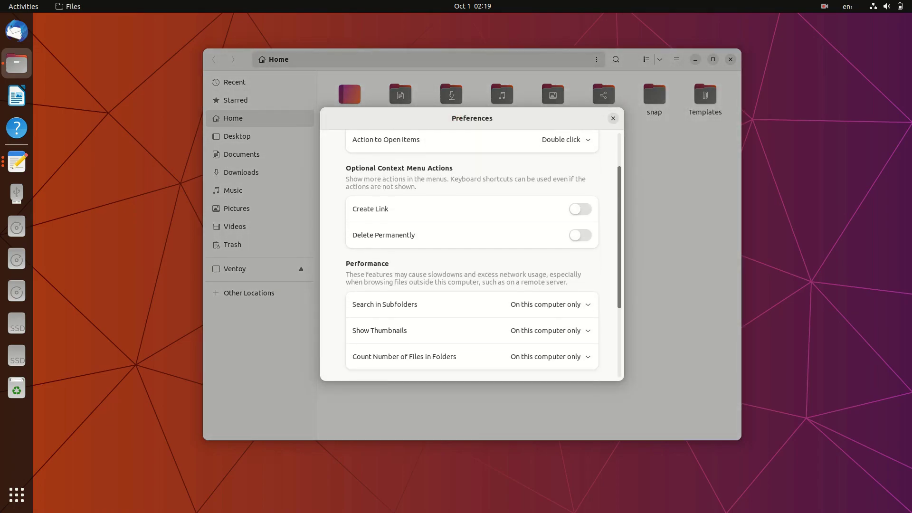
pyautogui.click(580, 175)
pyautogui.click(581, 202)
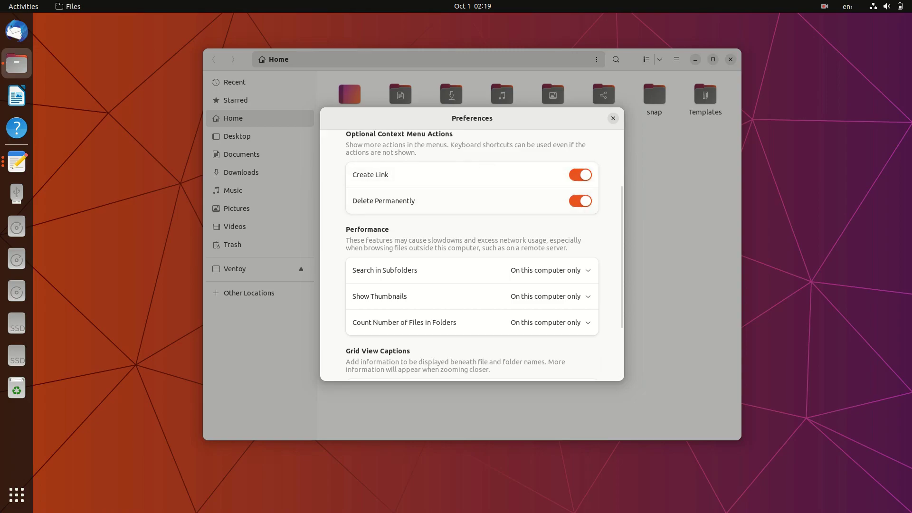
pyautogui.scroll(-4, 483, 255)
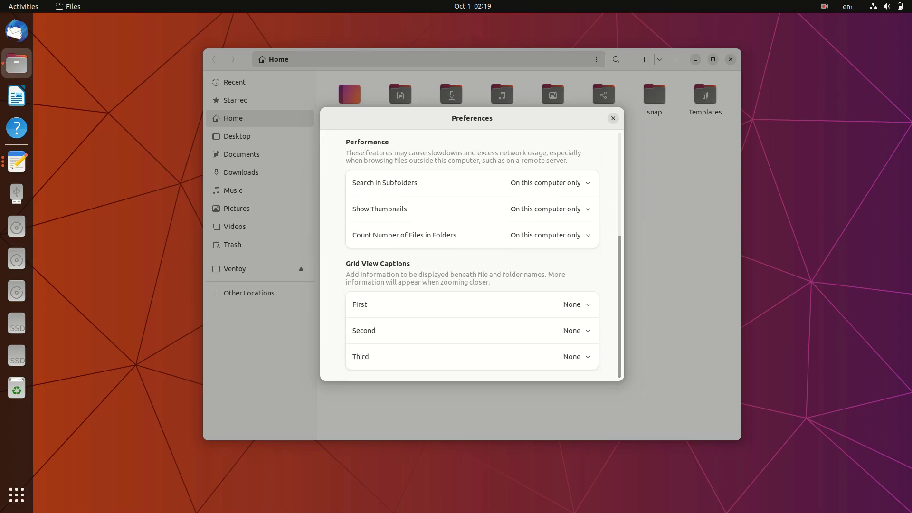
pyautogui.press('Escape')
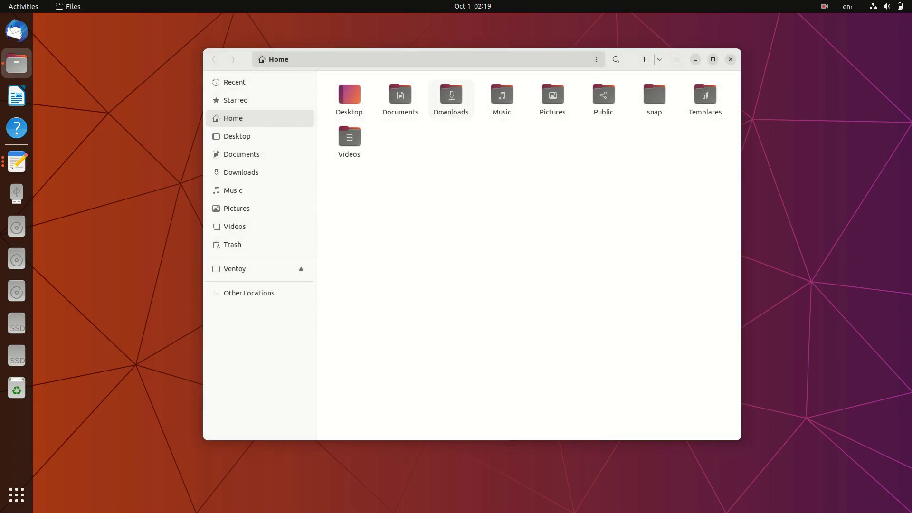
# Open the Downloads and Desktop folders in new tabs, switching to each one.
pyautogui.rightClick(460, 100)
pyautogui.click(479, 110)
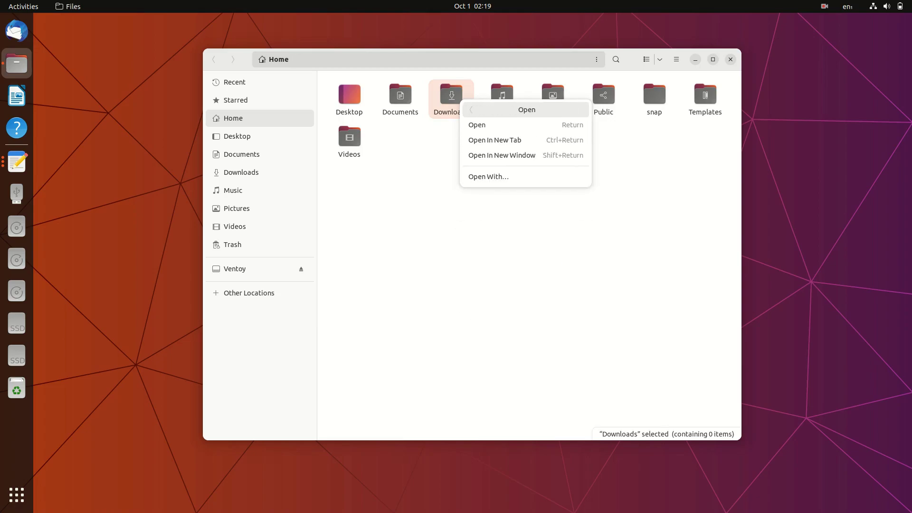
pyautogui.click(489, 140)
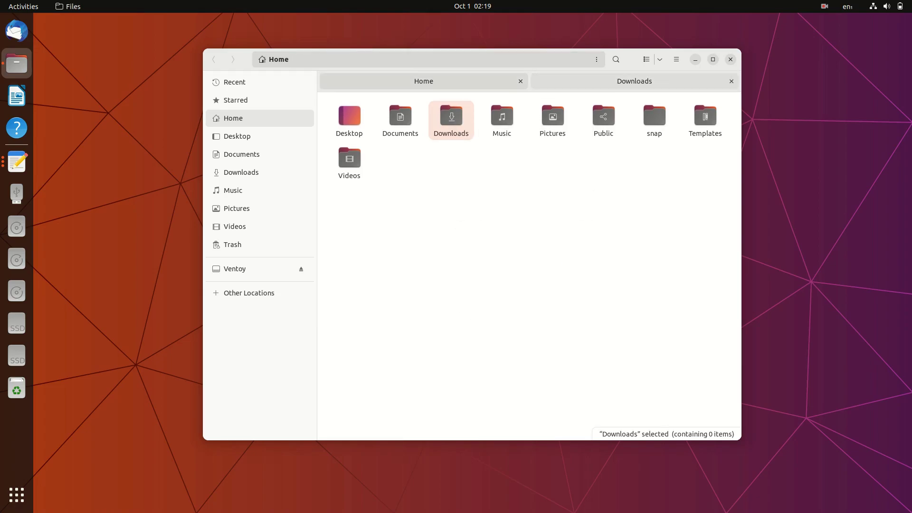
pyautogui.click(635, 81)
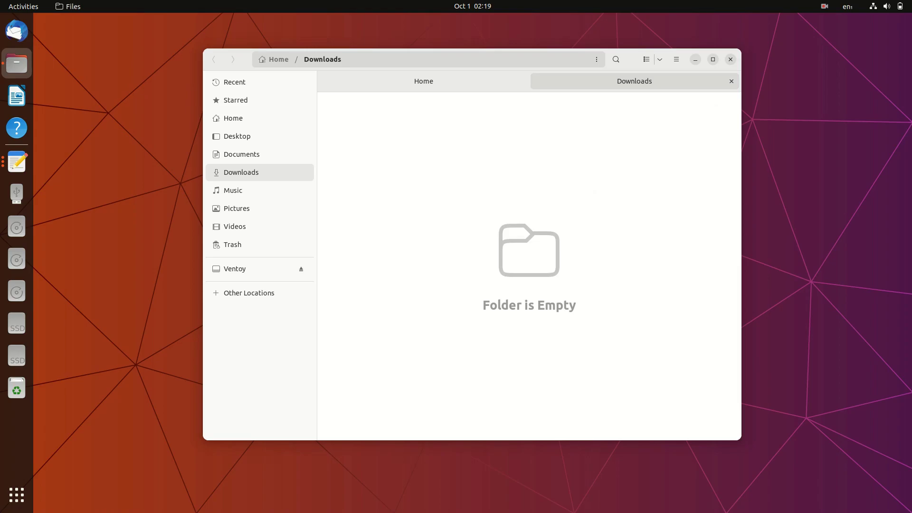
pyautogui.rightClick(267, 138)
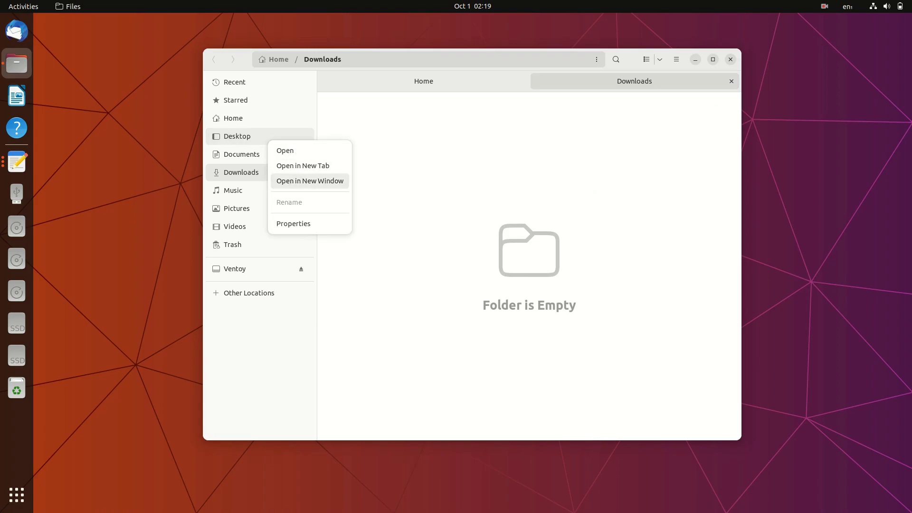
pyautogui.click(303, 165)
pyautogui.click(670, 81)
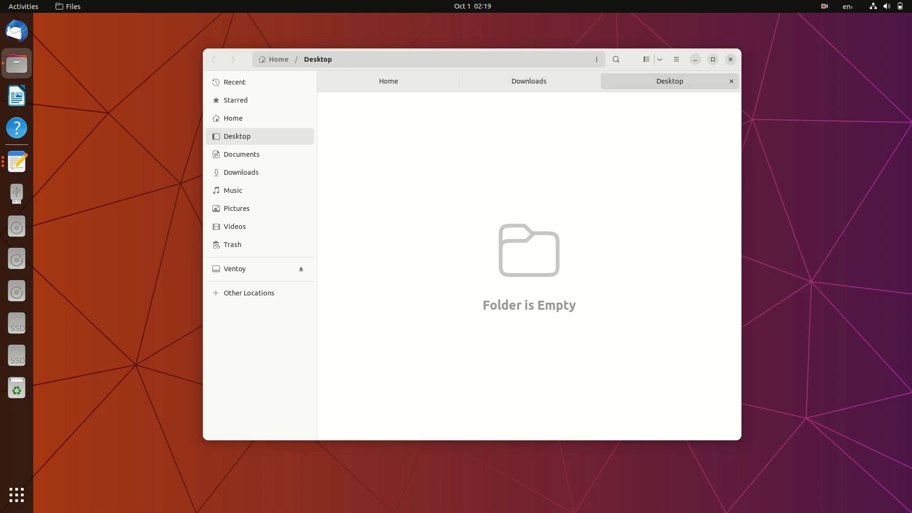
# Show the Home folder in the Desktop tab and inspect the Pictures folder's properties and custom permissions.
pyautogui.click(247, 119)
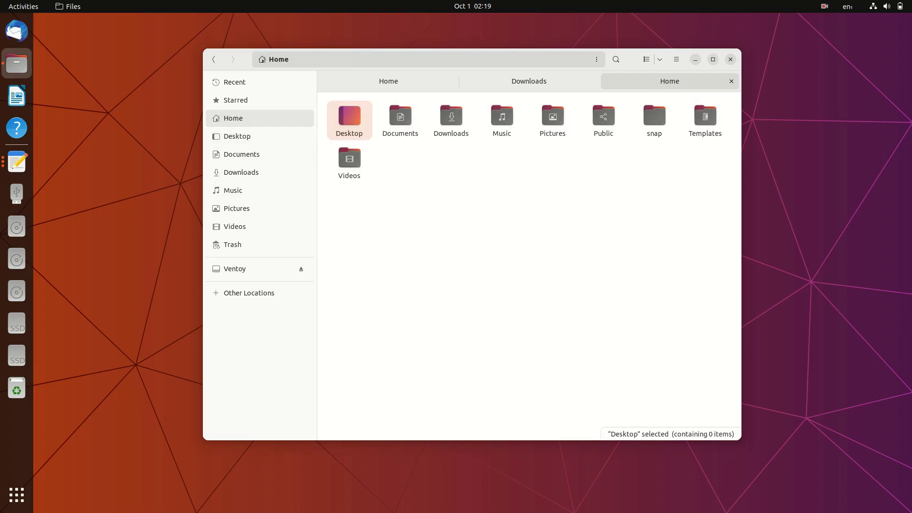
pyautogui.rightClick(554, 127)
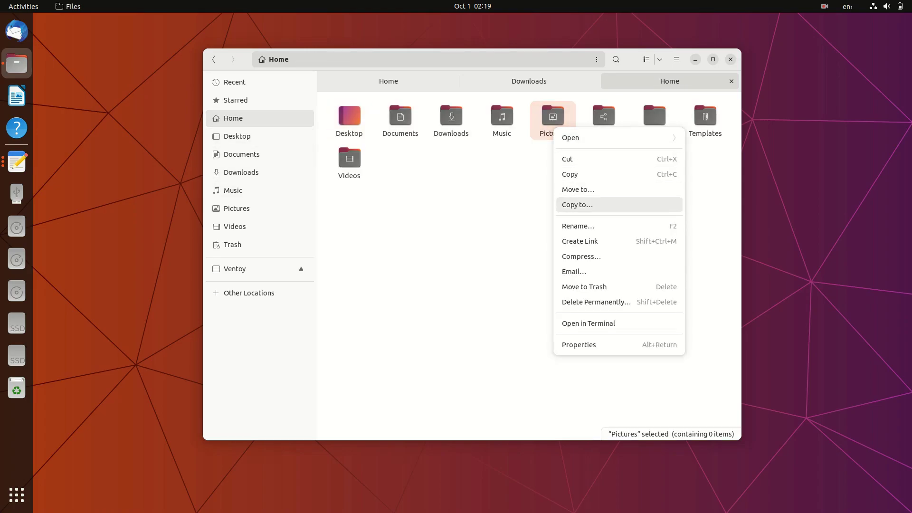
pyautogui.click(579, 344)
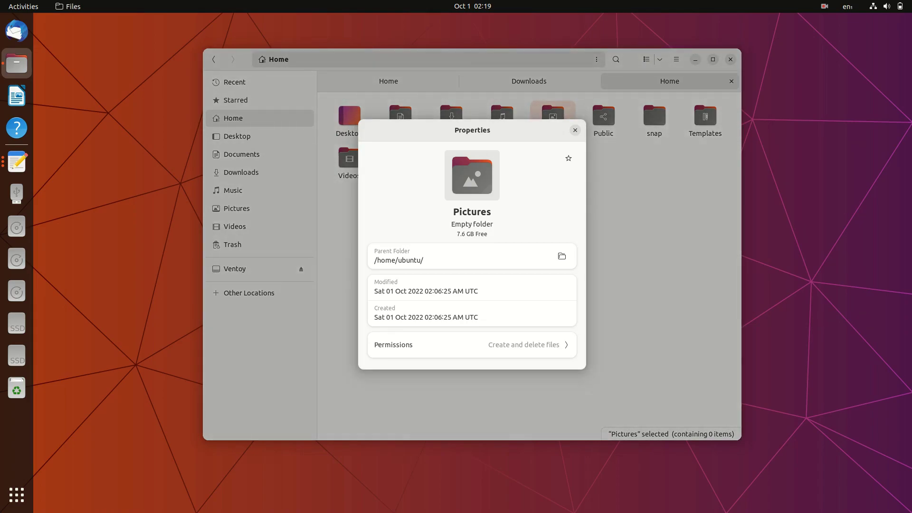
pyautogui.click(561, 343)
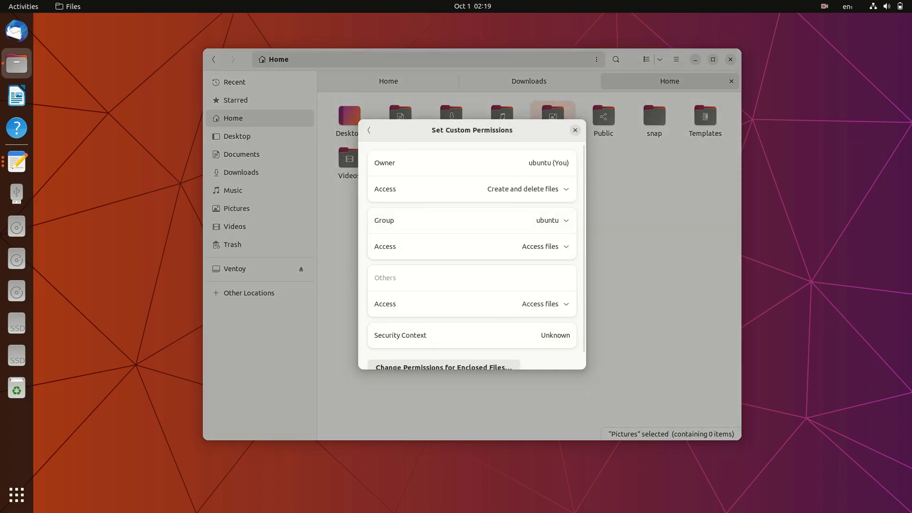
pyautogui.scroll(-1, 476, 257)
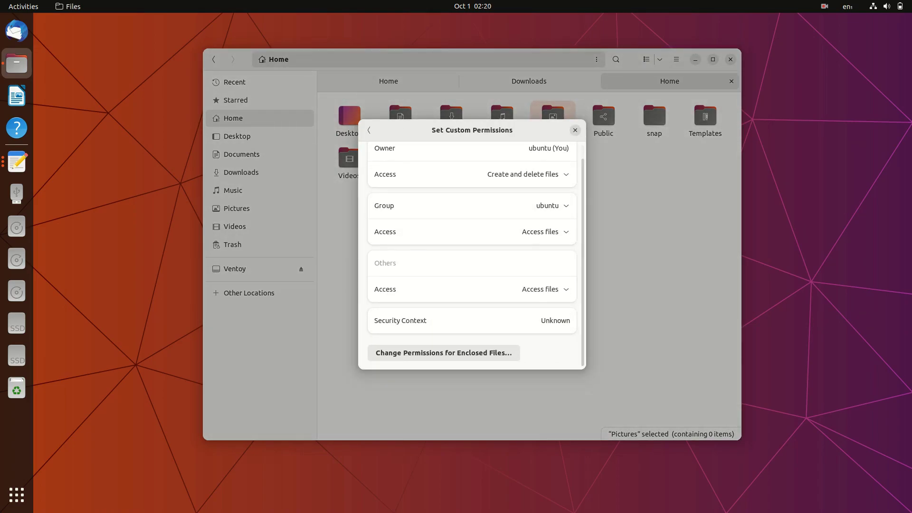
pyautogui.click(576, 130)
# Deselect the Pictures folder and narrow the Files window until its sidebar collapses into the compact layout.
pyautogui.click(565, 213)
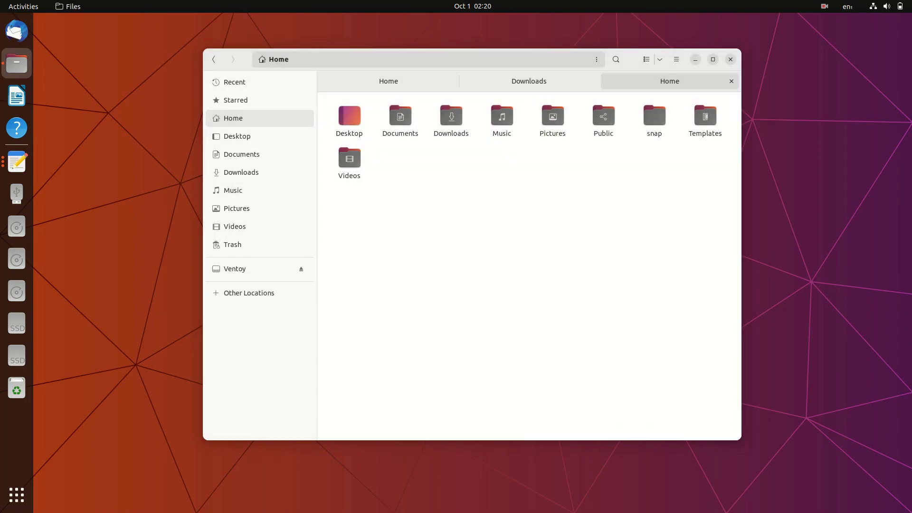
pyautogui.moveTo(744, 218); pyautogui.dragTo(429, 213)
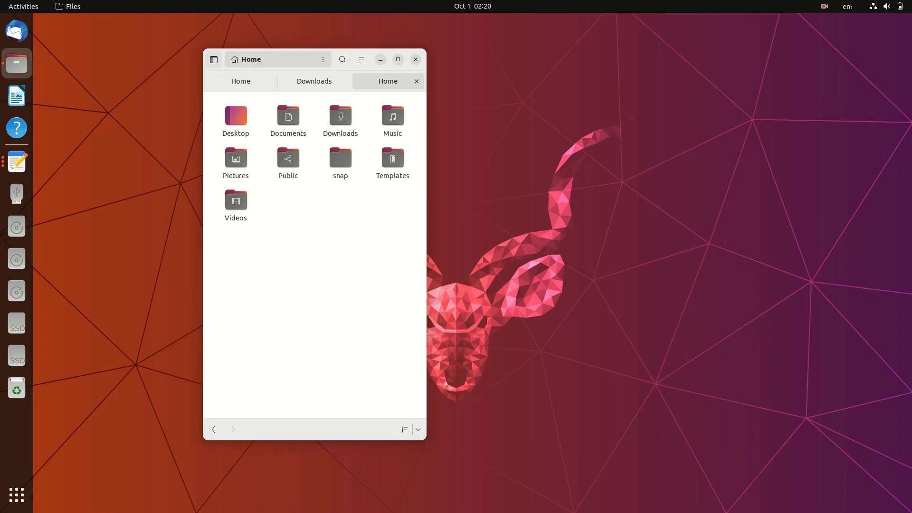
# Browse from the compact window's sidebar to Documents, Pictures, and Other Locations.
pyautogui.click(214, 60)
pyautogui.click(241, 155)
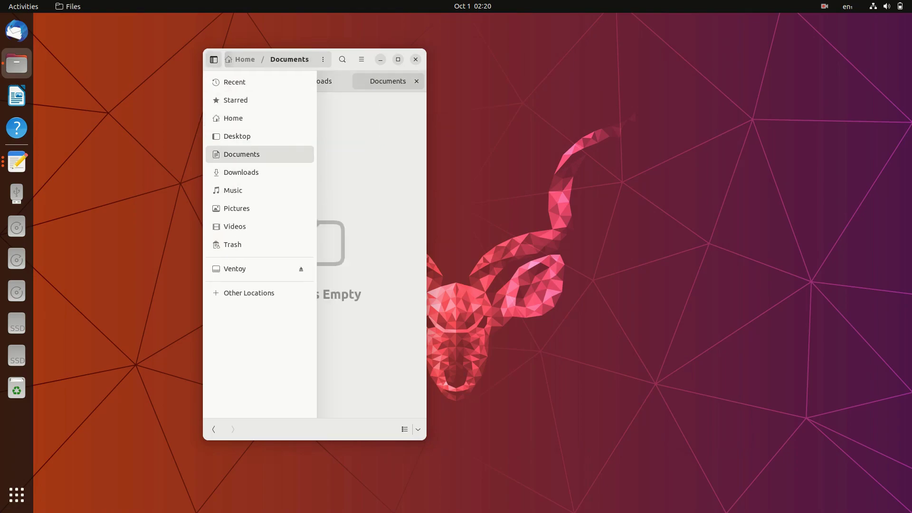
pyautogui.click(270, 171)
pyautogui.click(259, 209)
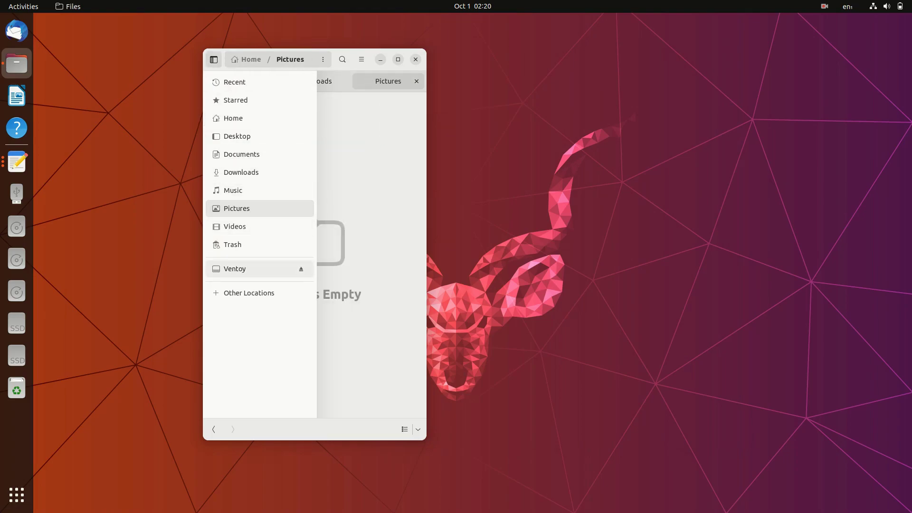
pyautogui.click(249, 293)
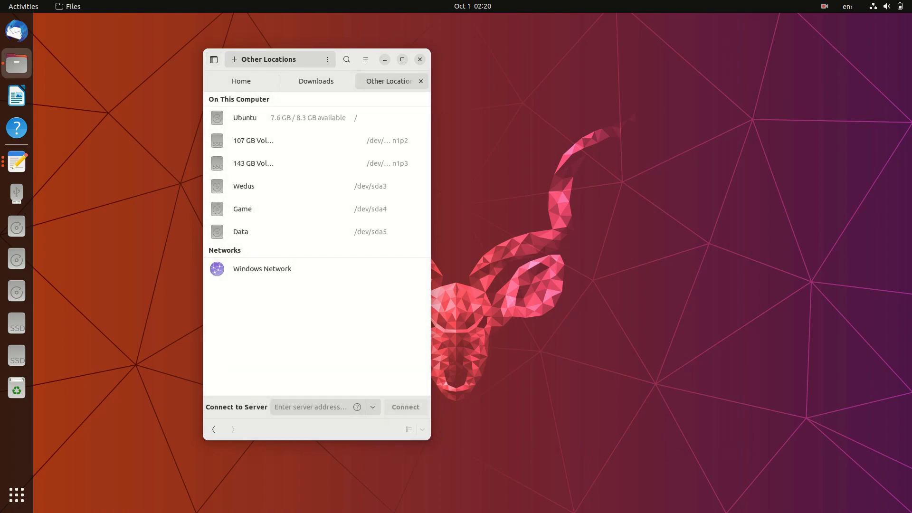
# Open the usr folder on the Ubuntu volume, testing backward and forward navigation between it and the root folder.
pyautogui.click(296, 121)
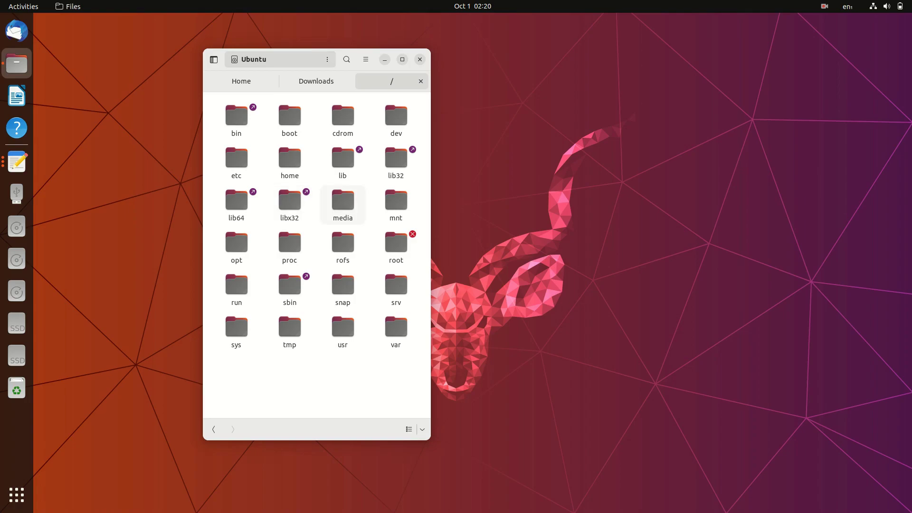
pyautogui.doubleClick(343, 332)
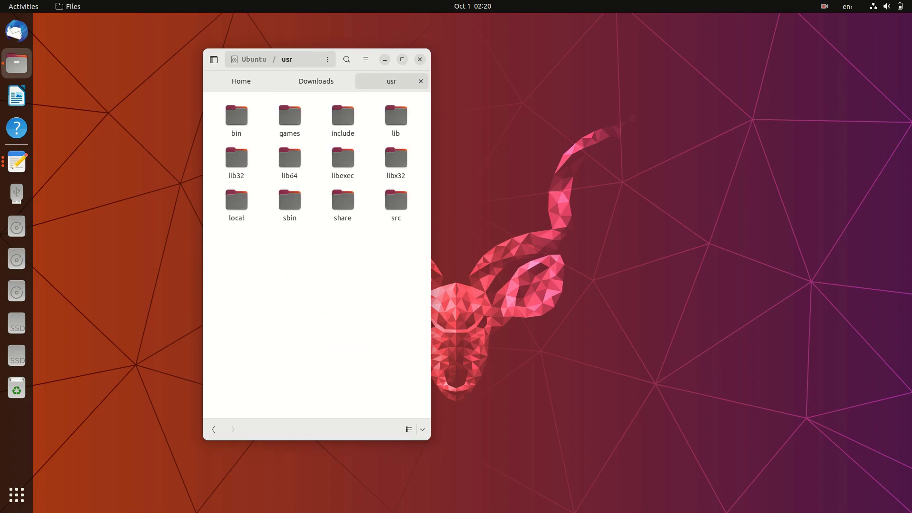
pyautogui.click(214, 430)
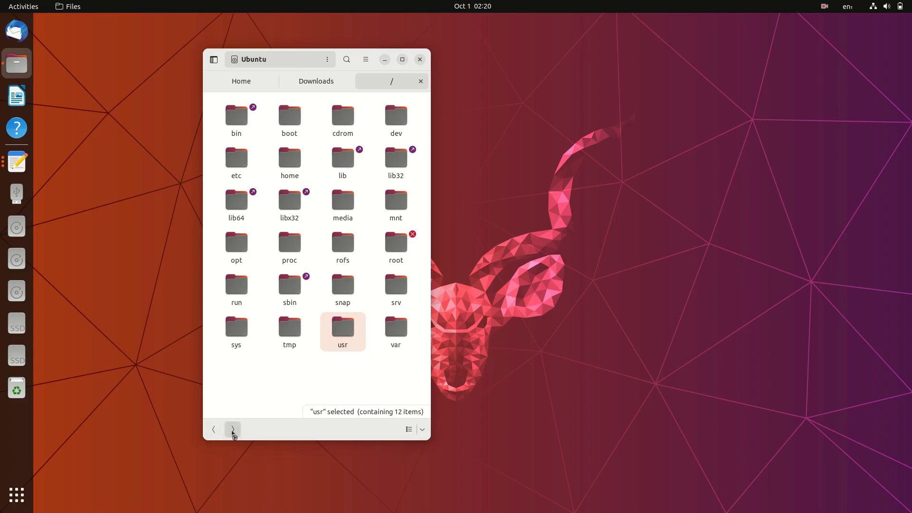
pyautogui.click(233, 430)
# Display the usr folder as a list, select the folders from bin to sbin, and review the sort options.
pyautogui.click(409, 430)
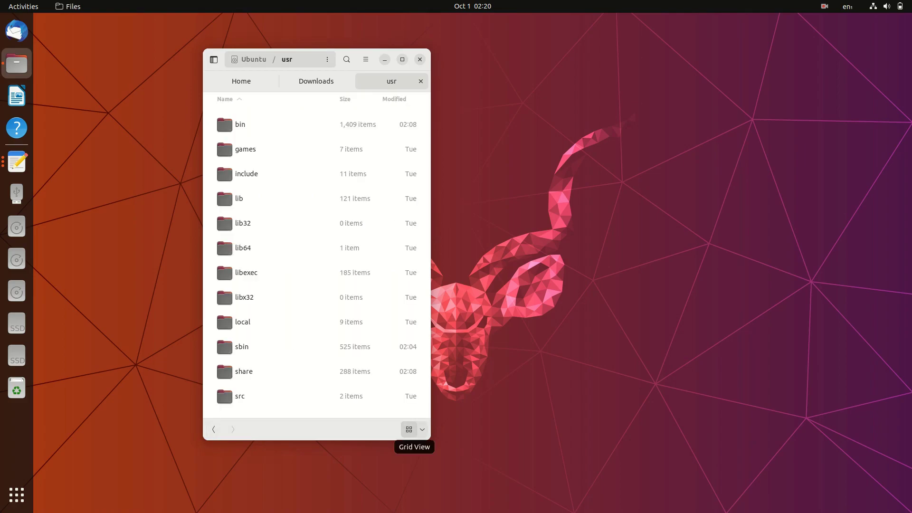
pyautogui.moveTo(214, 109); pyautogui.dragTo(378, 352)
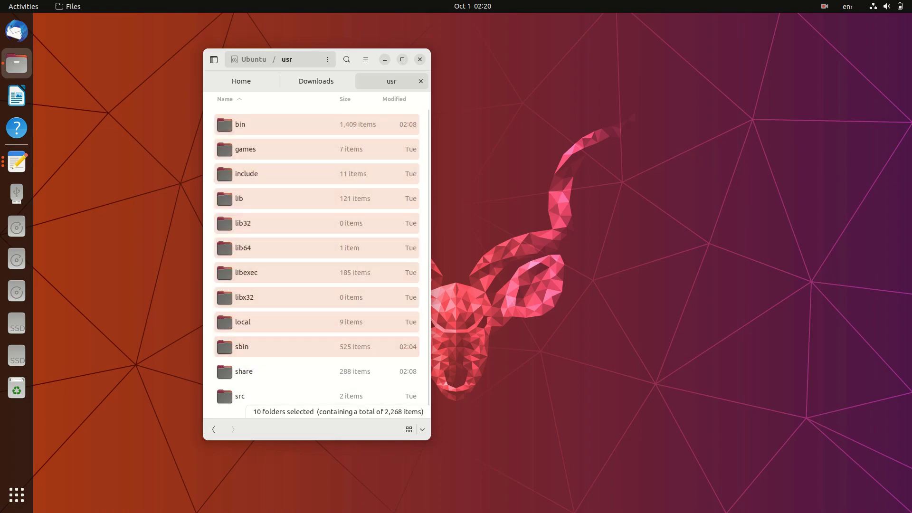
pyautogui.click(422, 429)
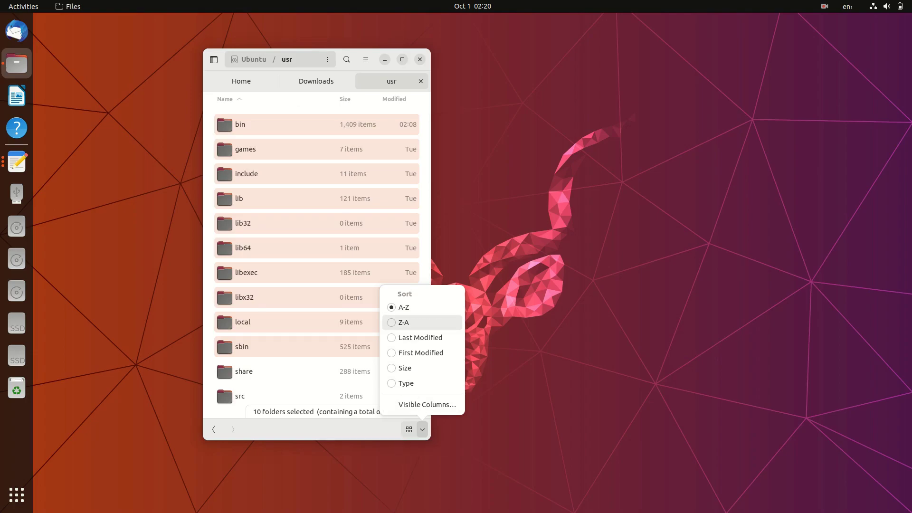
pyautogui.click(422, 429)
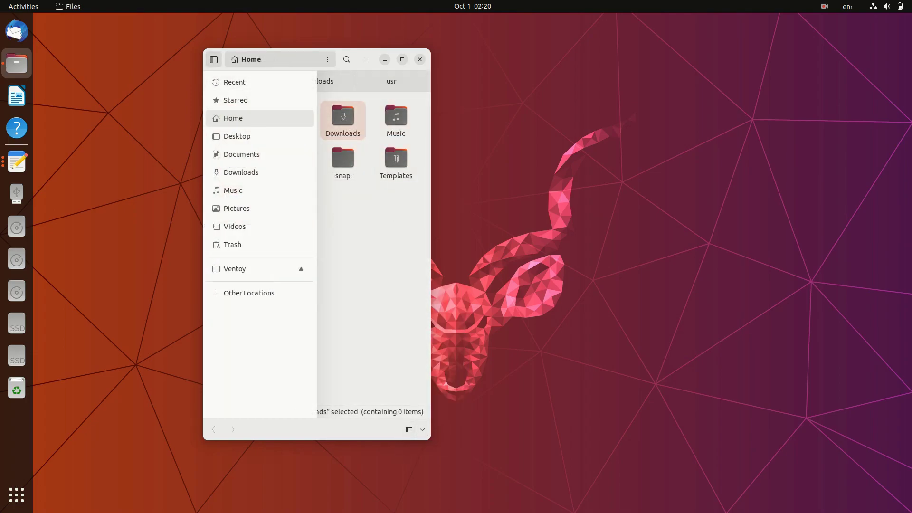
# Return to the Home tab, show it as a list, and star only the Documents and Downloads folders.
pyautogui.press('F9')
pyautogui.hotkey('ctrl', '1')
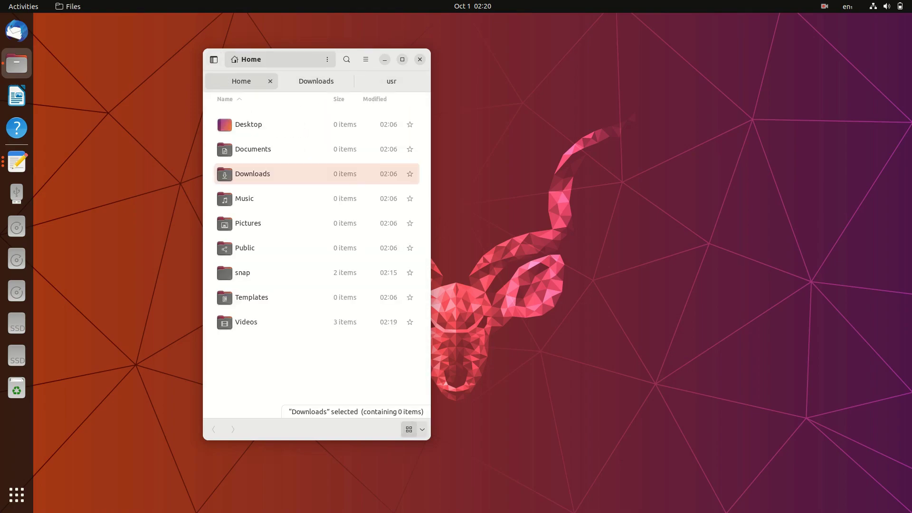
pyautogui.click(410, 174)
pyautogui.click(410, 199)
pyautogui.click(410, 223)
pyautogui.click(410, 149)
pyautogui.click(410, 224)
pyautogui.click(410, 199)
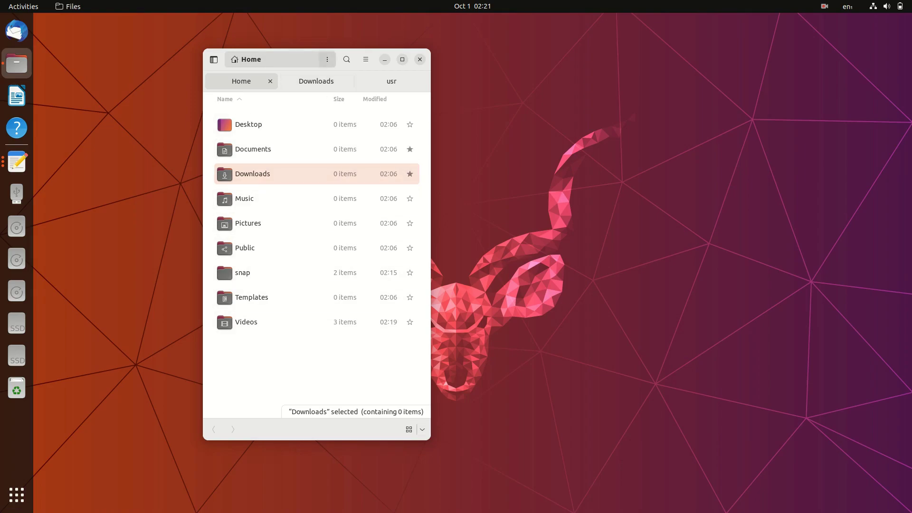
# Examine the actions available for the current Home folder.
pyautogui.click(327, 59)
pyautogui.press('Down')
pyautogui.press('Down')
pyautogui.press('Down')
pyautogui.press('Down')
pyautogui.press('Return')
pyautogui.moveTo(565, 54); pyautogui.dragTo(406, 160)
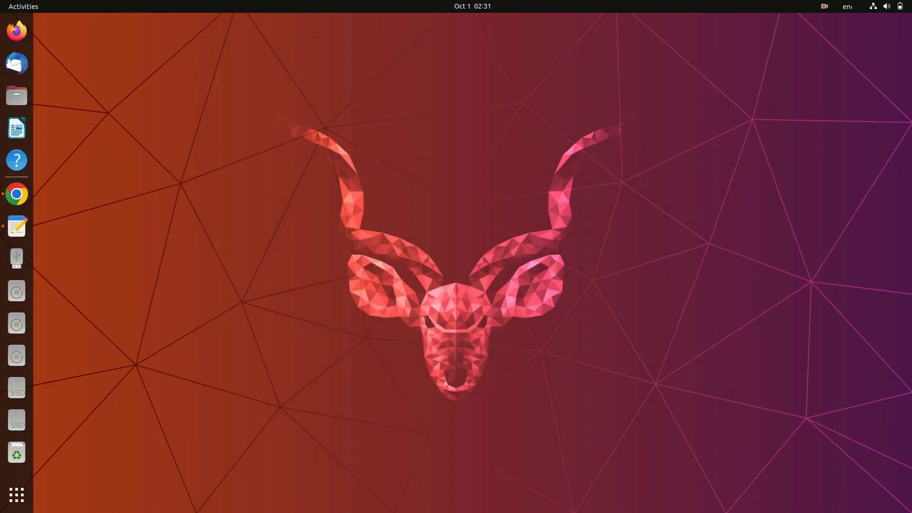
# Switch to Google Chrome and save the Signal app icon as signal.webp in the Downloads folder.
pyautogui.click(23, 7)
pyautogui.click(378, 254)
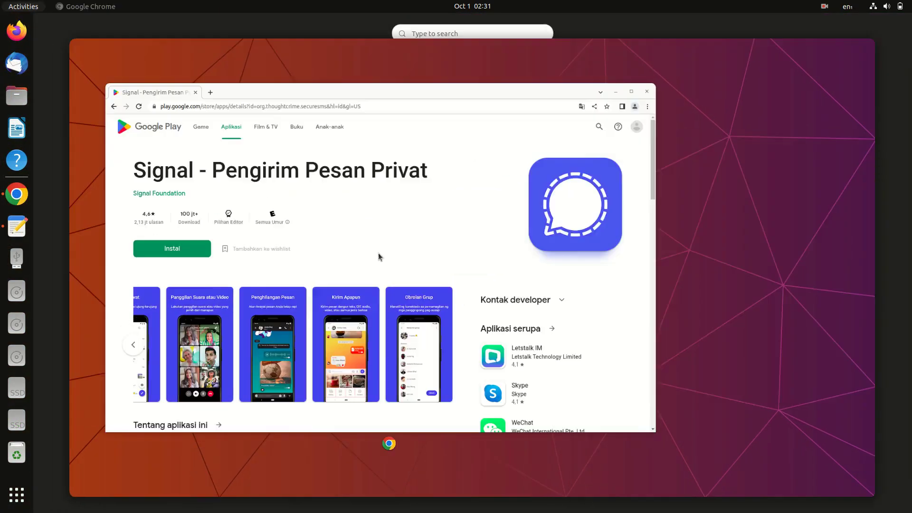
pyautogui.rightClick(696, 192)
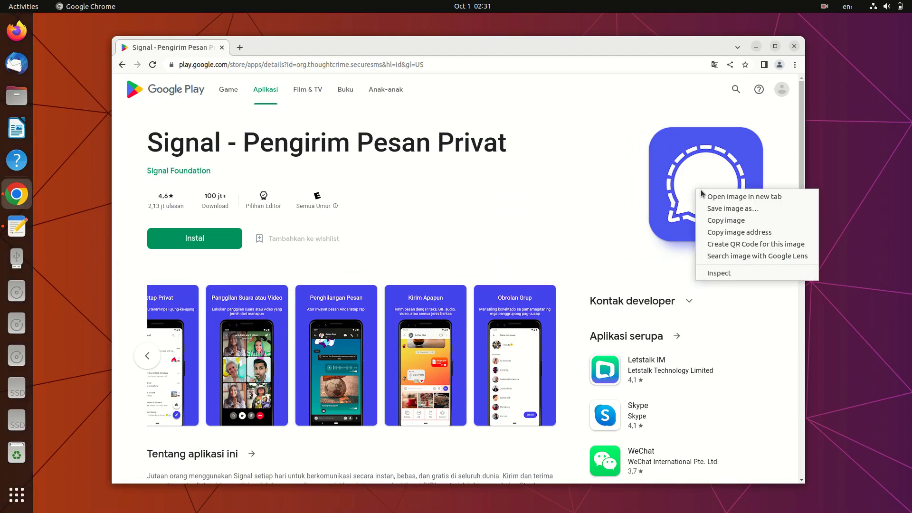
pyautogui.click(753, 209)
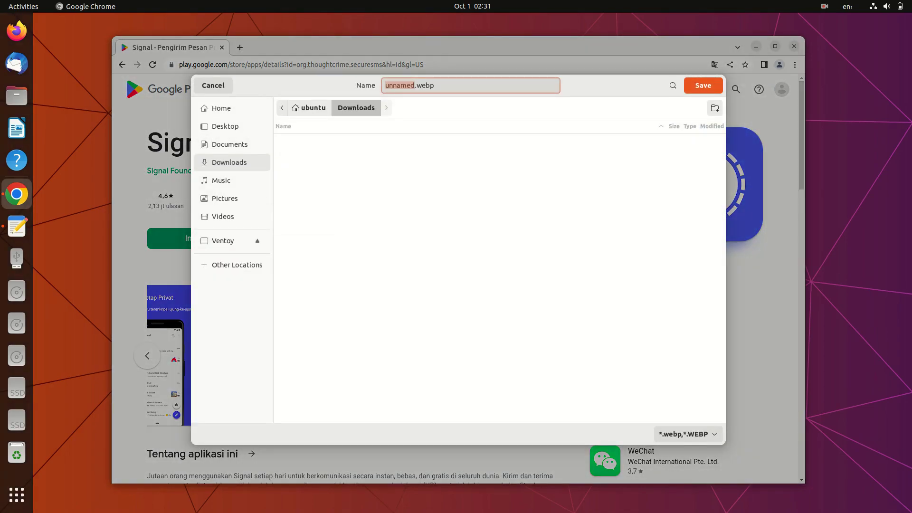
pyautogui.press('Right')
pyautogui.hotkey('shift', 'Home')
pyautogui.write('s')
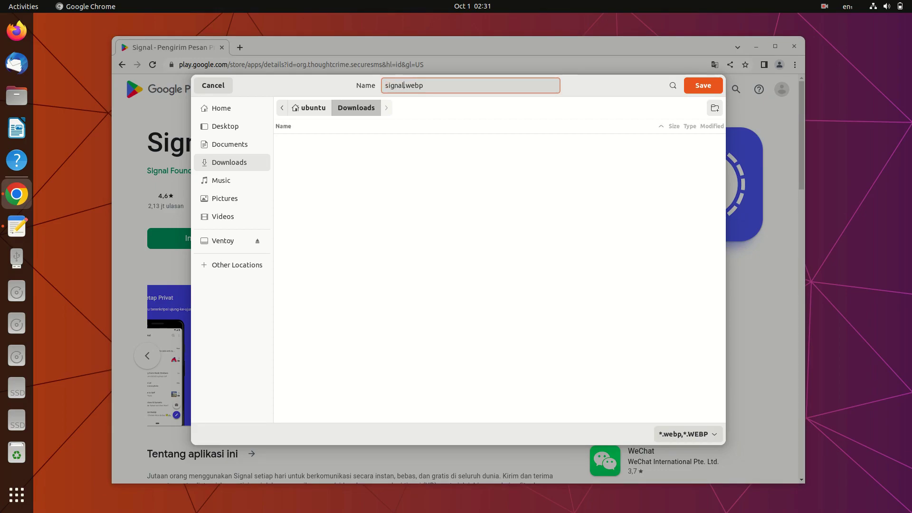
pyautogui.click(687, 87)
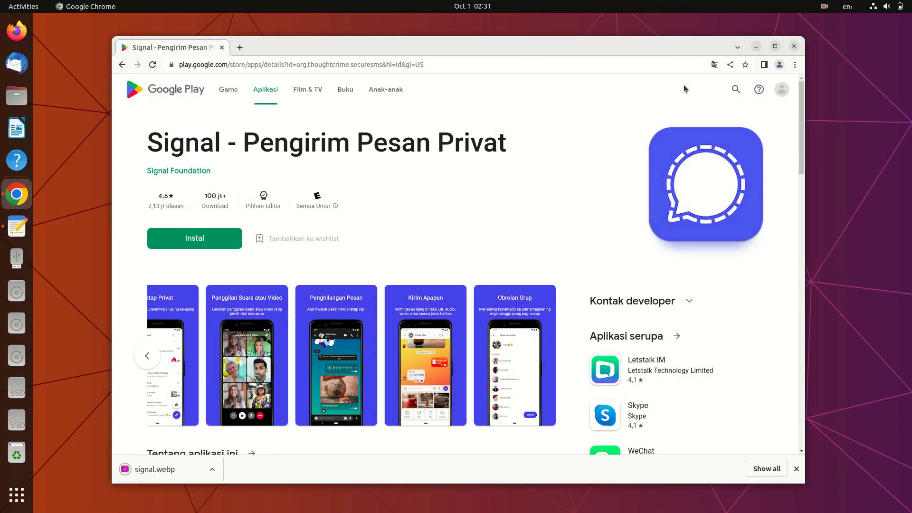
# Minimise the browser, switch to Files, and open signal.webp from Downloads with Image Viewer.
pyautogui.click(757, 47)
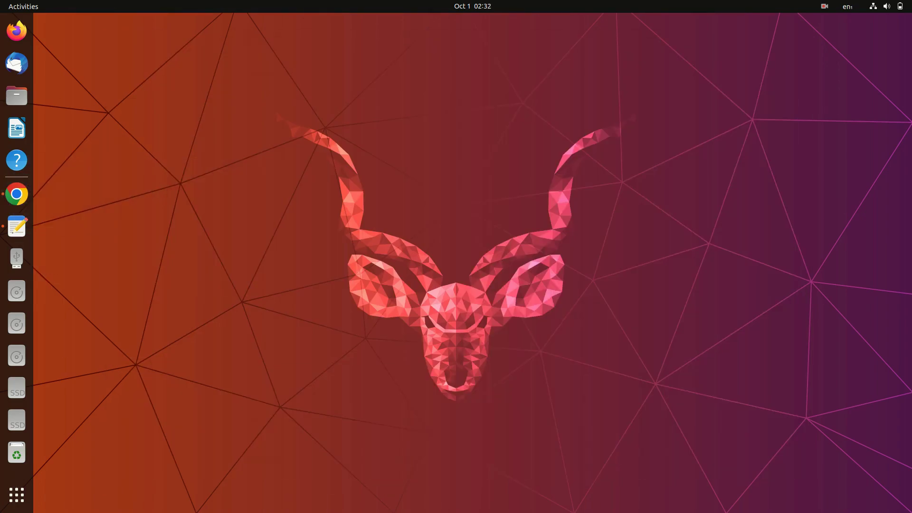
pyautogui.click(18, 95)
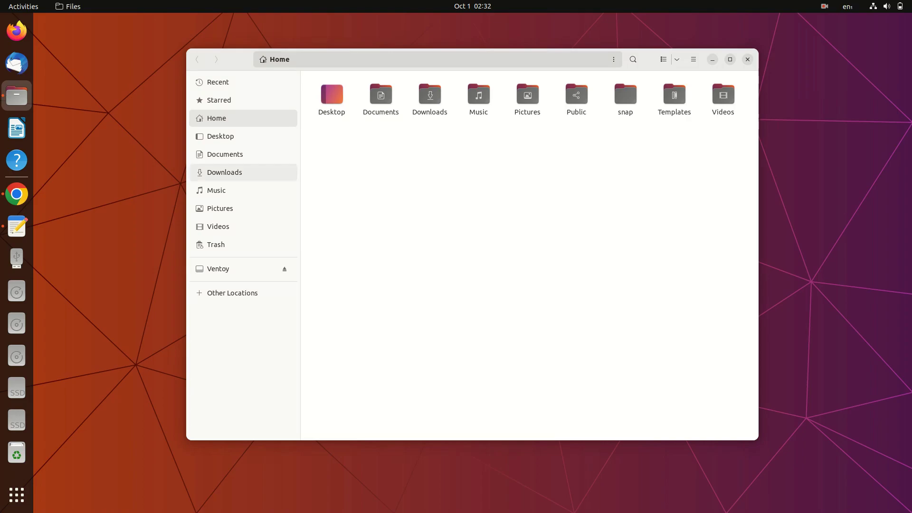
pyautogui.click(225, 173)
pyautogui.click(332, 97)
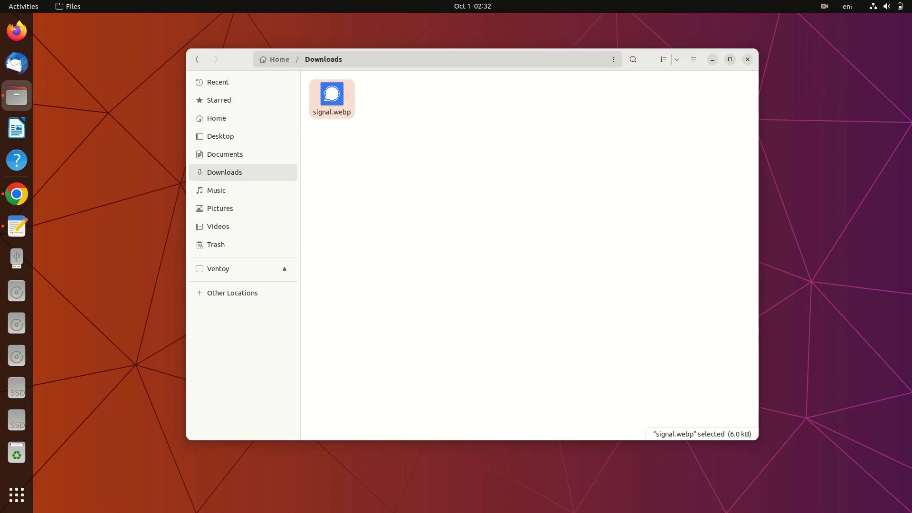
pyautogui.rightClick(336, 108)
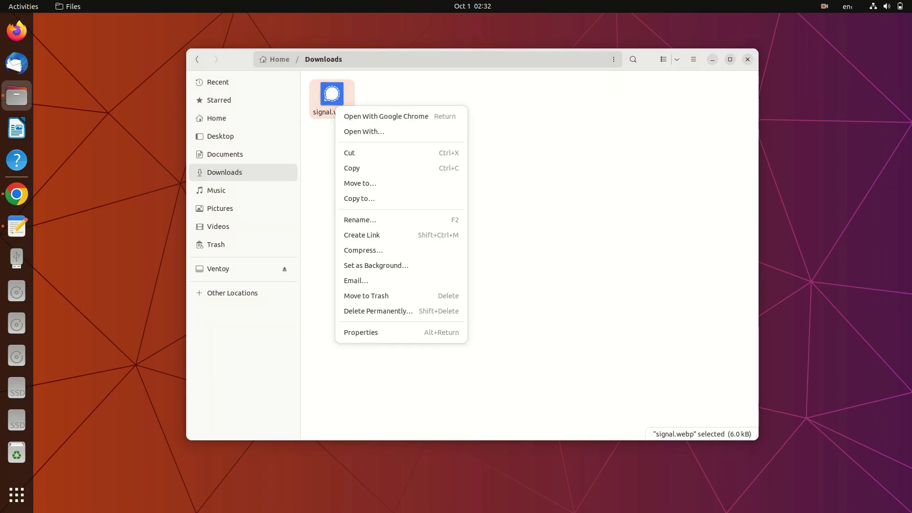
pyautogui.click(364, 132)
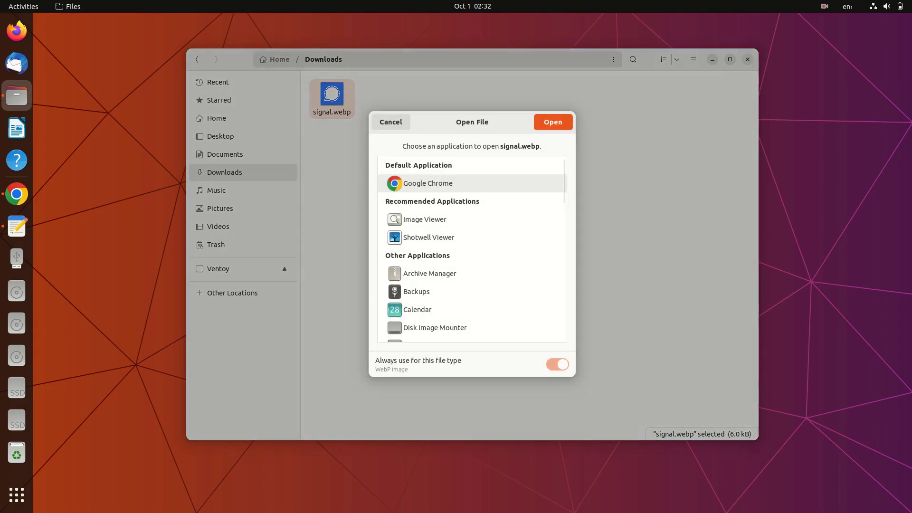
pyautogui.click(425, 219)
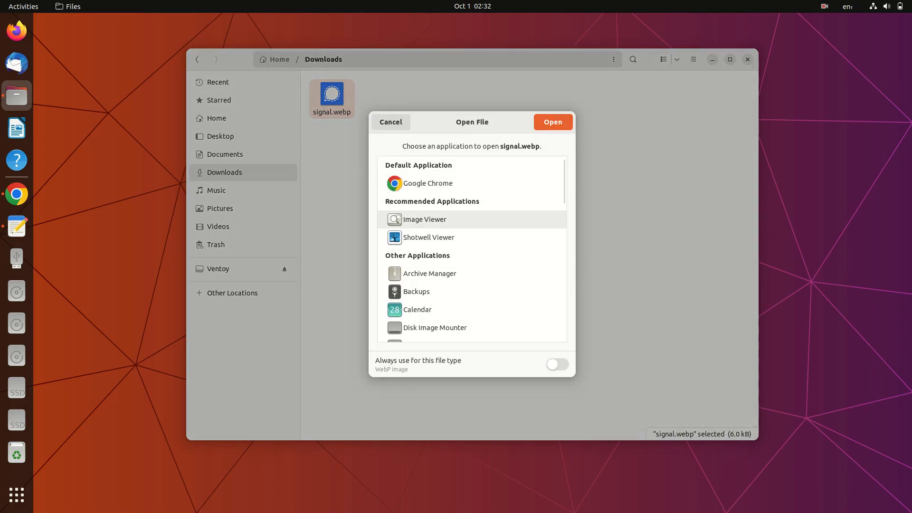
pyautogui.click(553, 122)
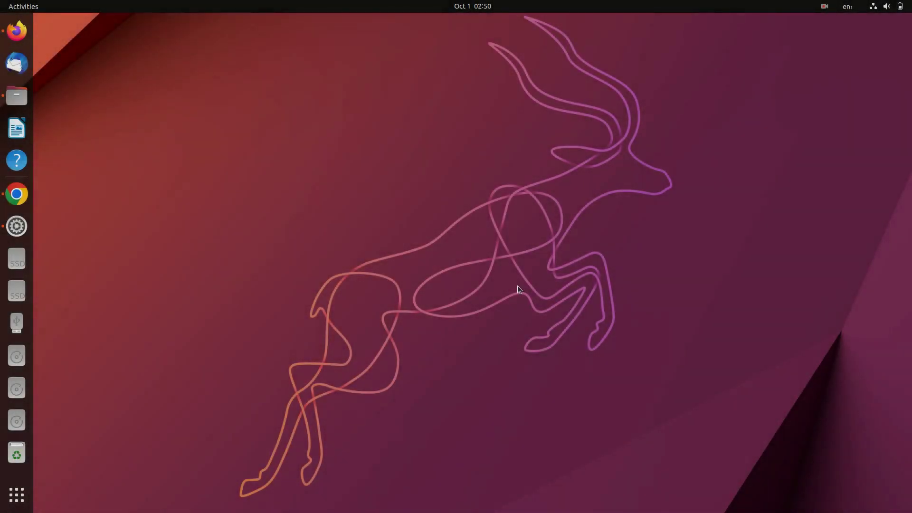
# Launch Calendar and pick October 2, 4, and 8 in turn in the small month overview.
pyautogui.click(20, 499)
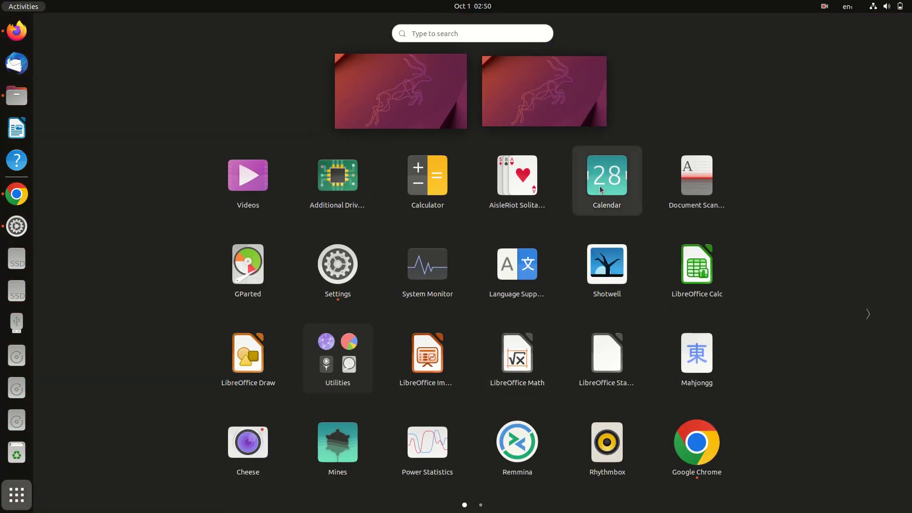
pyautogui.click(601, 190)
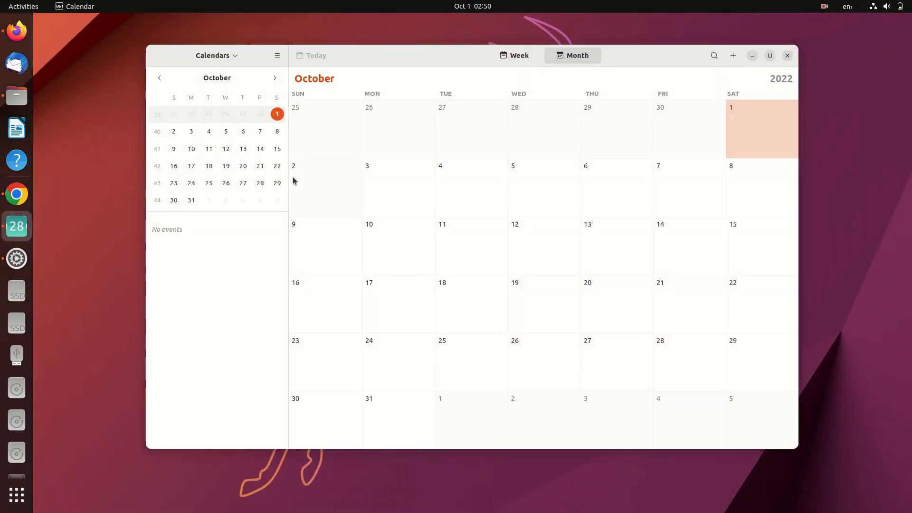
pyautogui.click(174, 133)
pyautogui.click(210, 133)
pyautogui.click(278, 133)
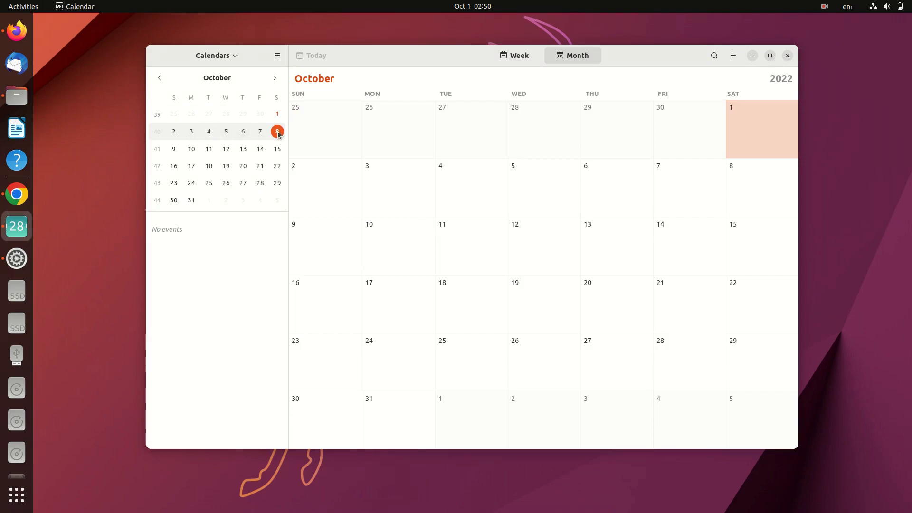
# Review the list of calendars and the main menu options in Calendar.
pyautogui.click(236, 55)
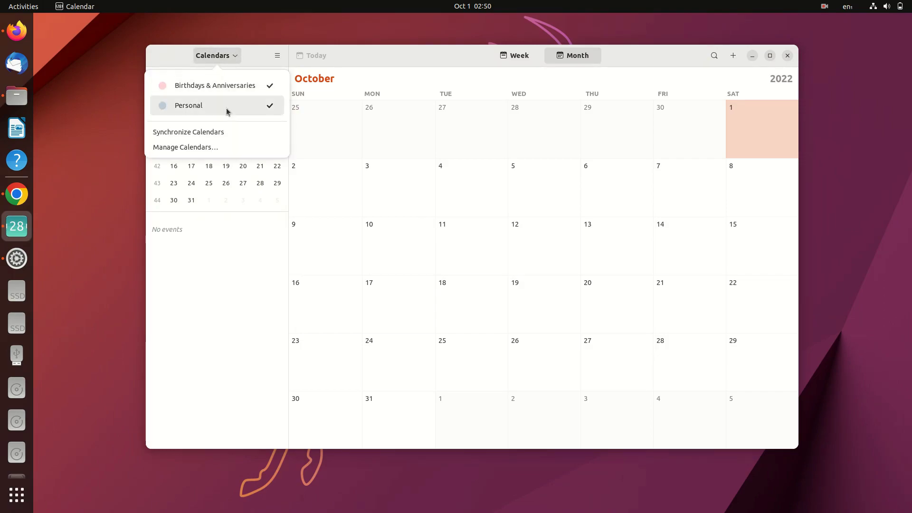
pyautogui.click(228, 206)
pyautogui.click(283, 55)
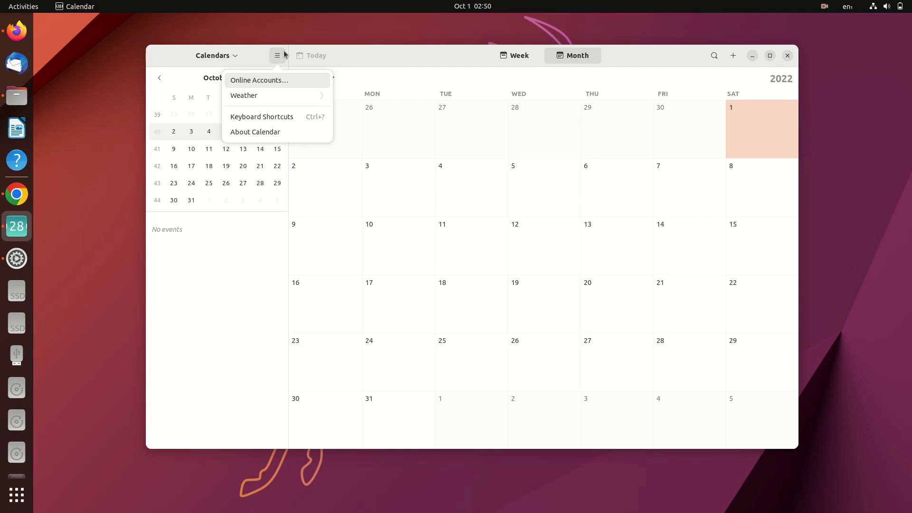
pyautogui.click(251, 256)
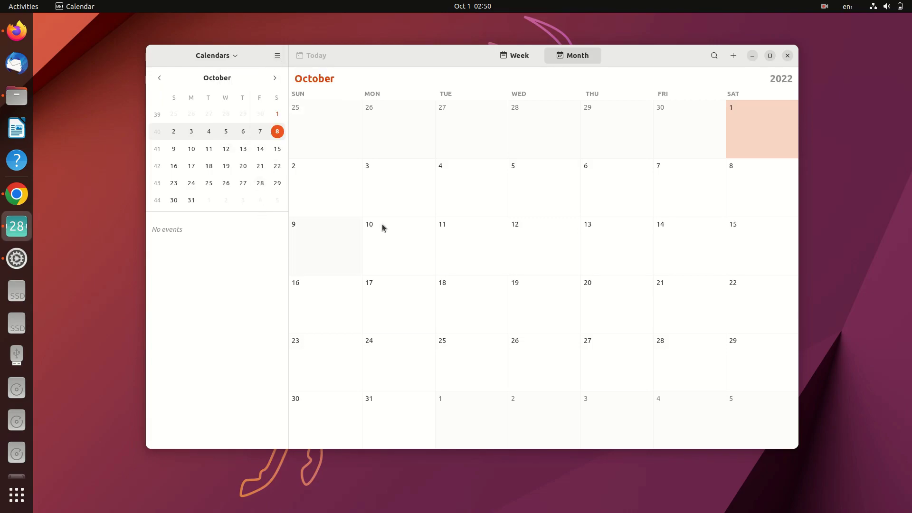
# Start a new event on October 4, check its calendar choices, and review its schedule, reminder, and notes details.
pyautogui.click(465, 186)
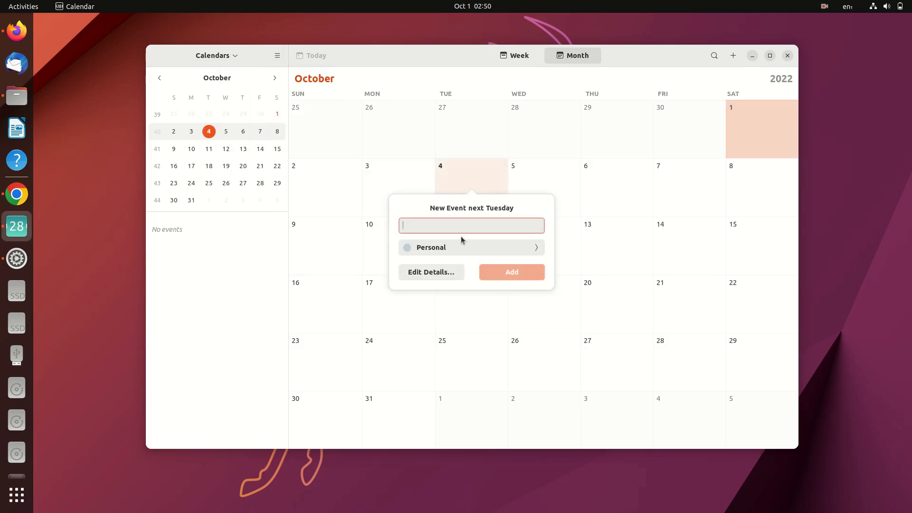
pyautogui.click(532, 244)
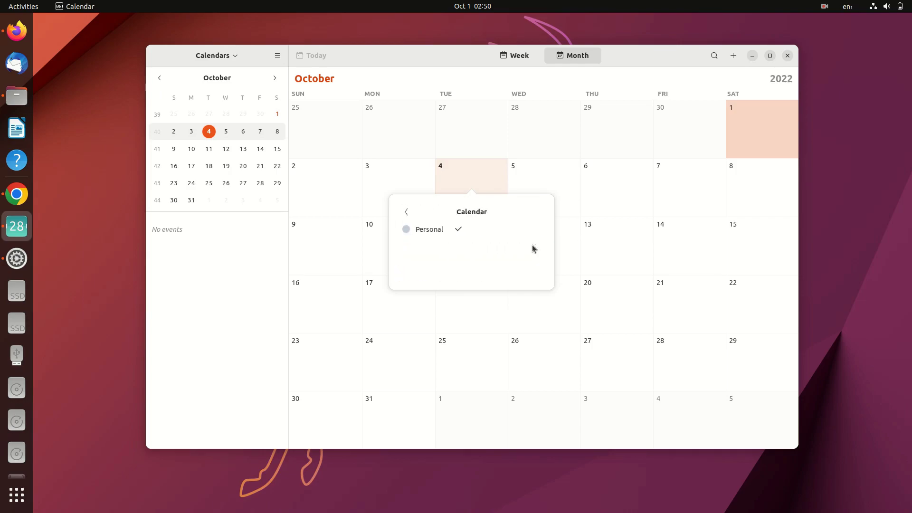
pyautogui.click(403, 212)
pyautogui.click(419, 271)
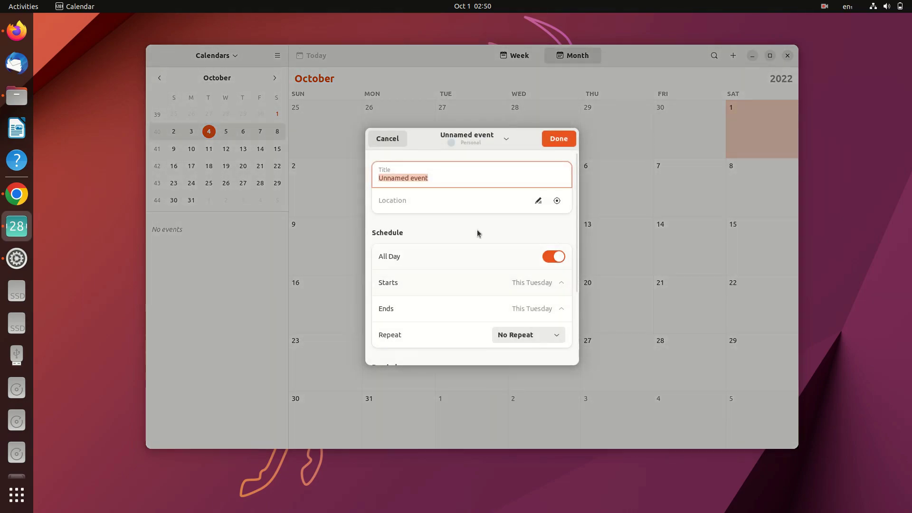
pyautogui.moveTo(575, 204); pyautogui.dragTo(574, 270)
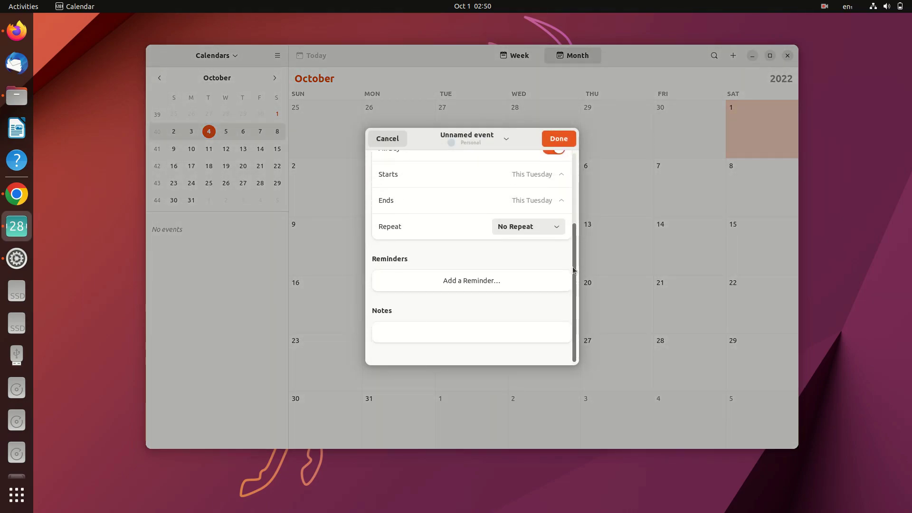
# Check which calendars the unnamed October 4 event can be assigned to, and cancel the event.
pyautogui.click(508, 142)
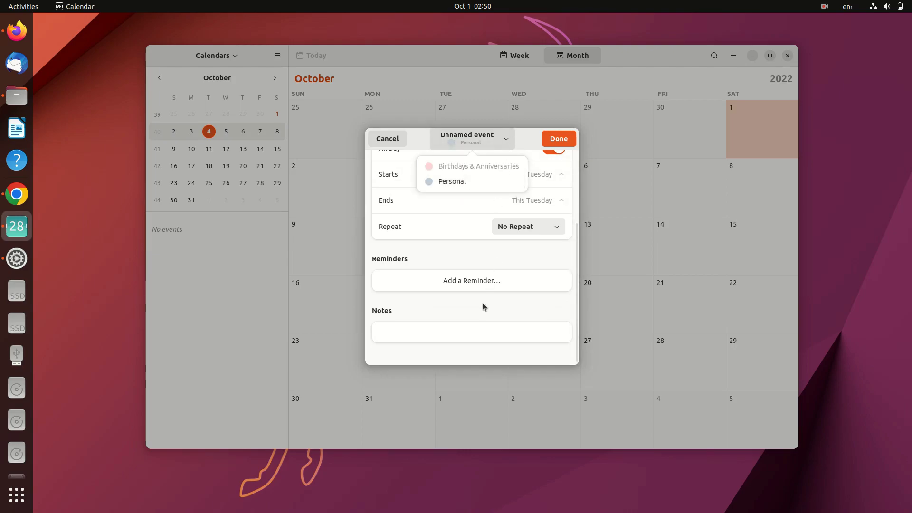
pyautogui.click(403, 145)
pyautogui.click(402, 138)
# Show the calendar by week, jump to today's date, and return to the month view.
pyautogui.click(503, 58)
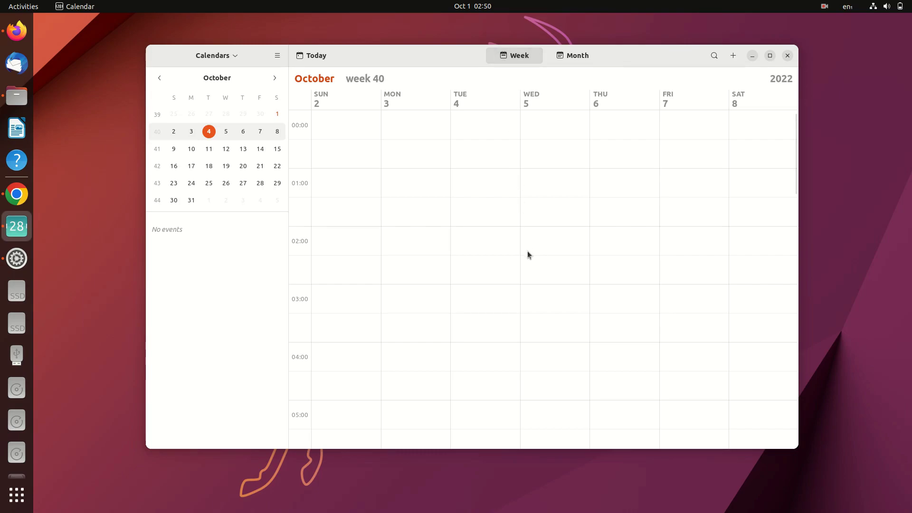
pyautogui.click(323, 63)
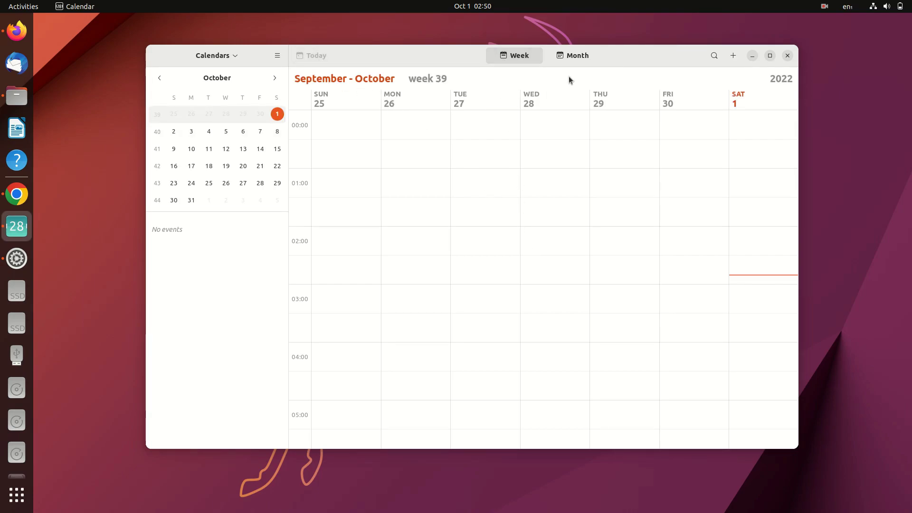
pyautogui.click(574, 62)
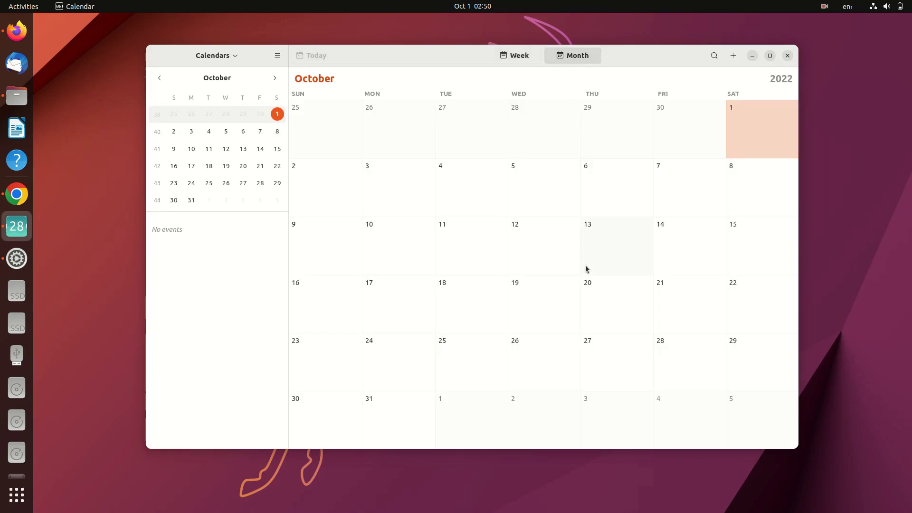
# Start a new event for today, look over its details form, and cancel it.
pyautogui.click(733, 56)
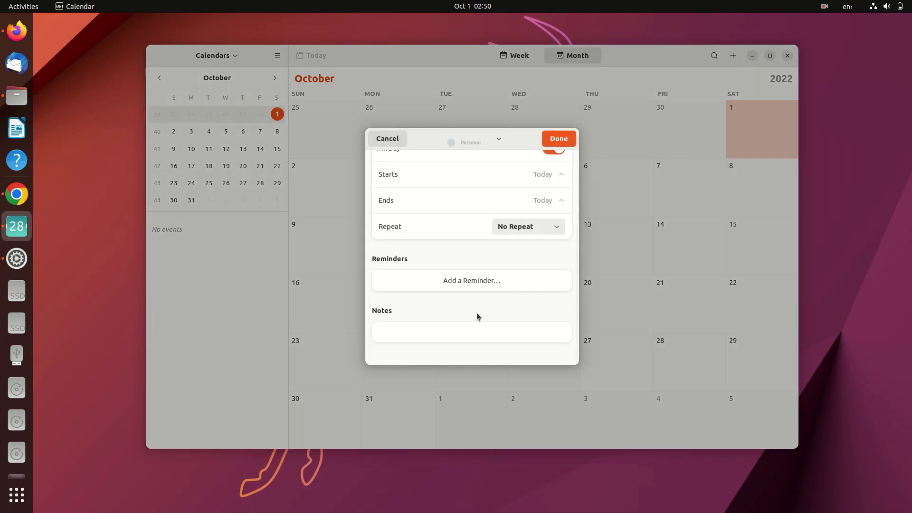
pyautogui.scroll(2, 479, 307)
pyautogui.click(389, 142)
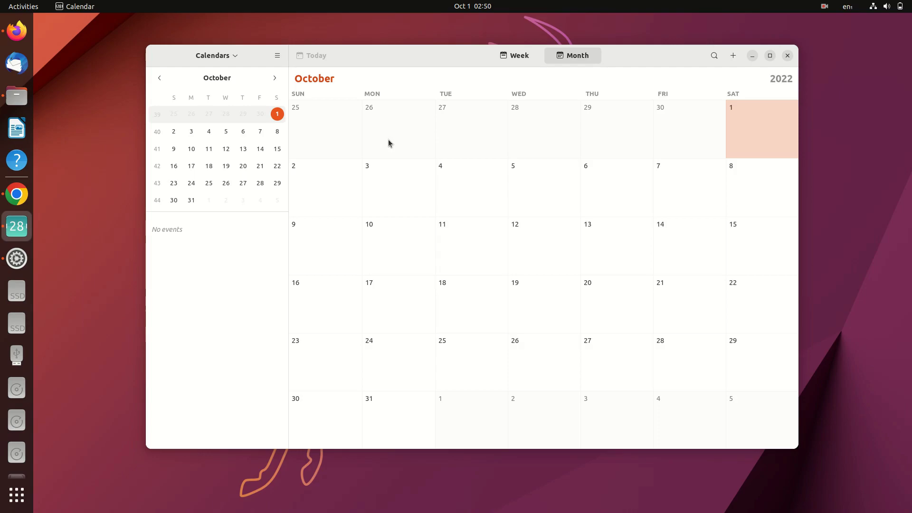
# Narrow the Calendar window to its compact layout in the middle of the desktop and go back to August.
pyautogui.moveTo(798, 163); pyautogui.dragTo(369, 164)
pyautogui.moveTo(264, 59); pyautogui.dragTo(442, 56)
pyautogui.click(338, 76)
pyautogui.click(337, 76)
# Advance the month overview to November 2024 using the month and year chooser.
pyautogui.click(448, 76)
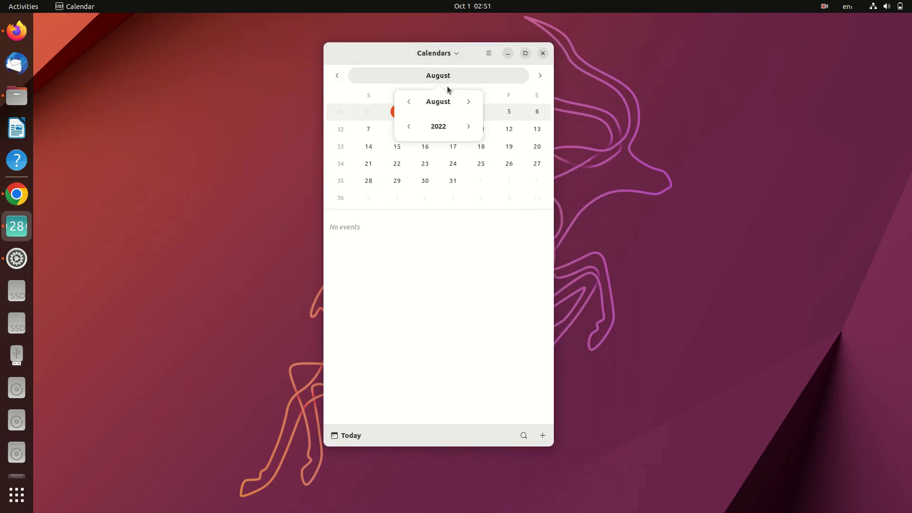
pyautogui.click(468, 102)
pyautogui.click(469, 101)
pyautogui.click(468, 101)
pyautogui.click(469, 126)
pyautogui.click(468, 126)
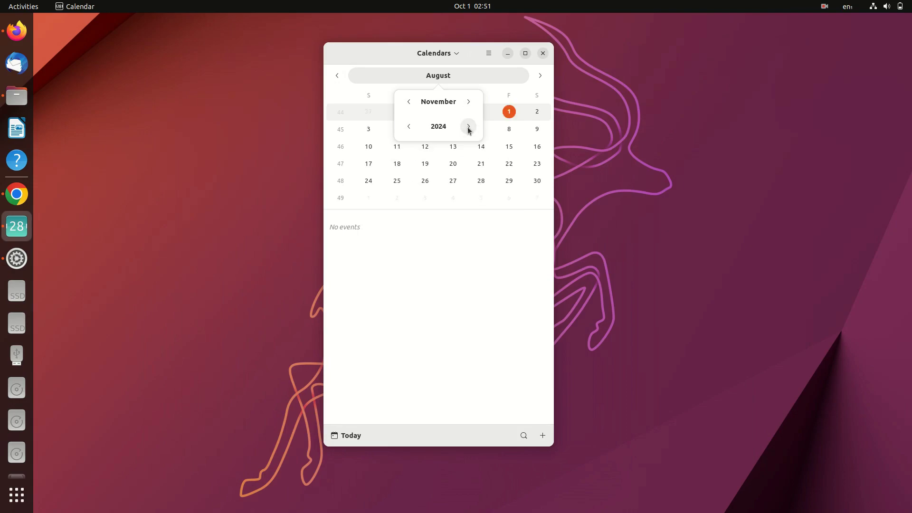
# Select November 19 in the compact month overview and return to today's date.
pyautogui.click(513, 192)
pyautogui.click(425, 164)
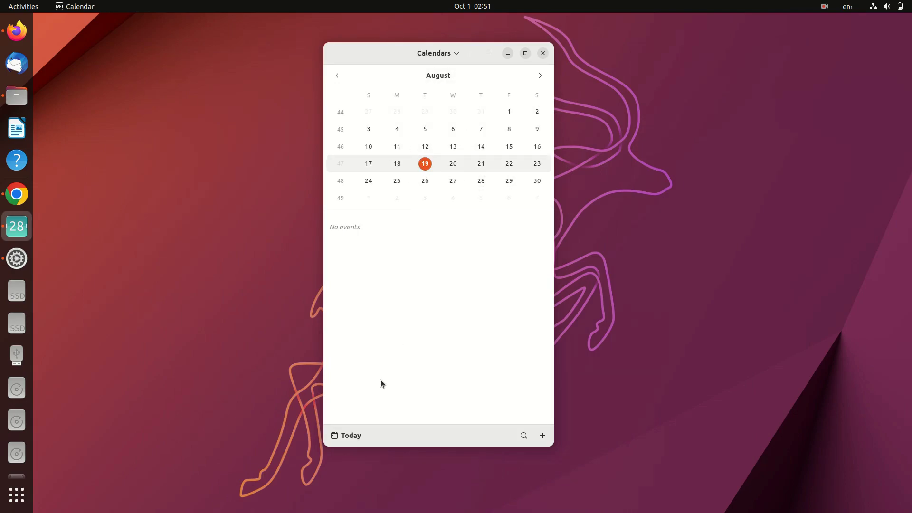
pyautogui.click(347, 436)
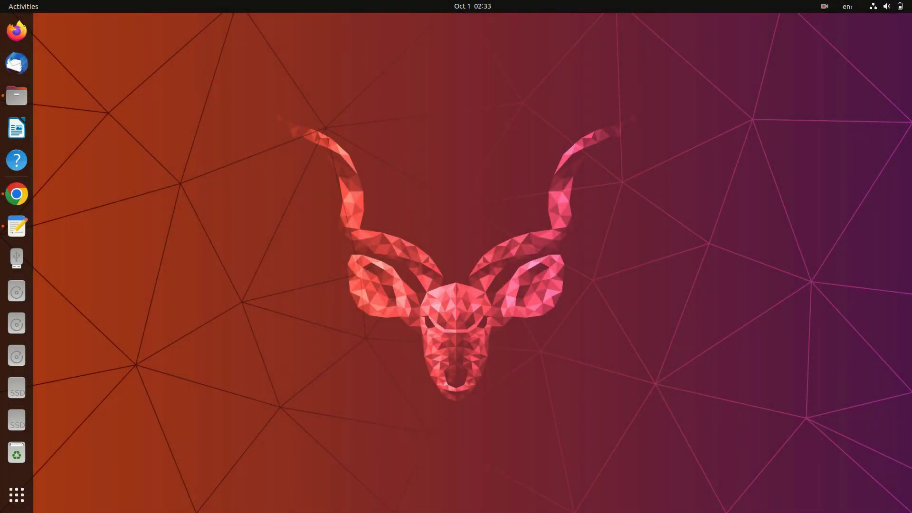
# Launch Terminal from the second page of applications and run uname -a to show the kernel version.
pyautogui.click(16, 495)
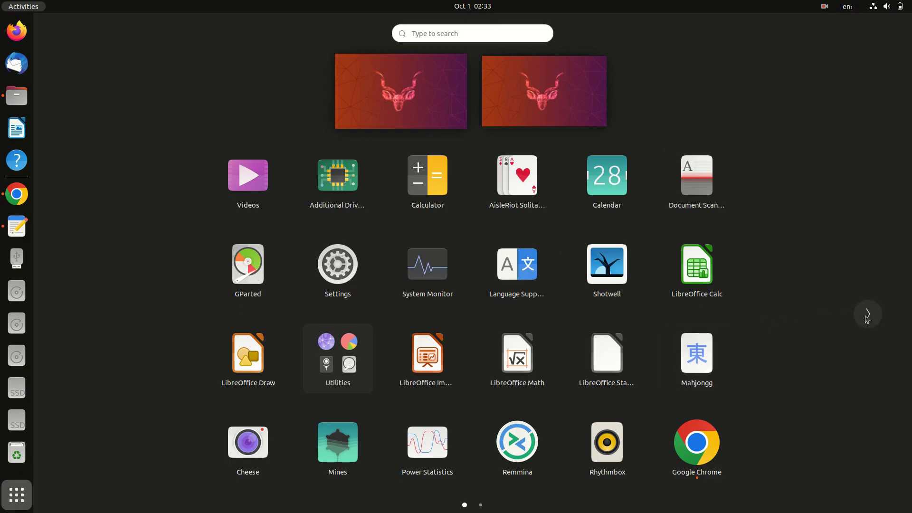
pyautogui.click(868, 315)
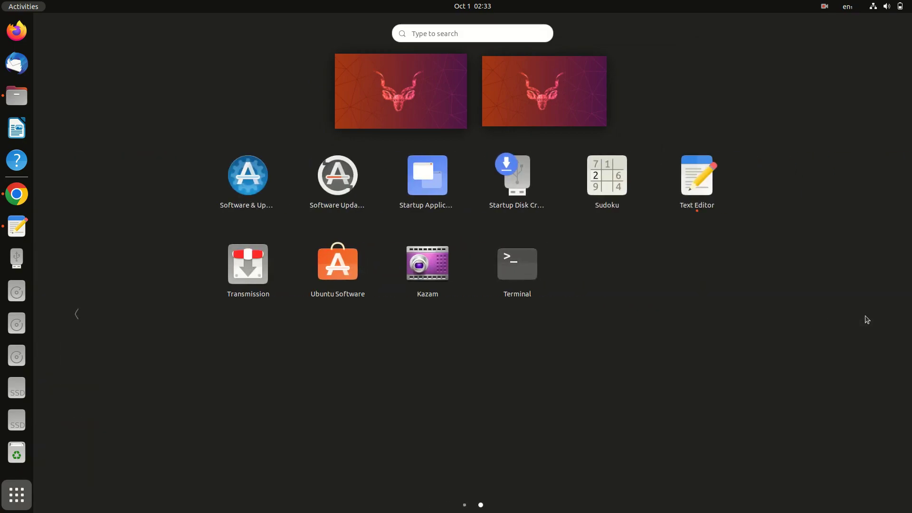
pyautogui.click(518, 284)
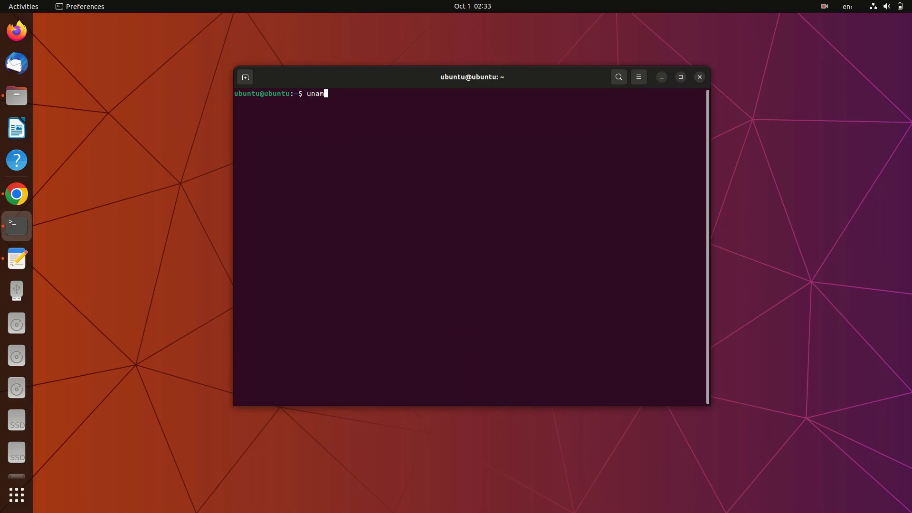
pyautogui.press('Return')
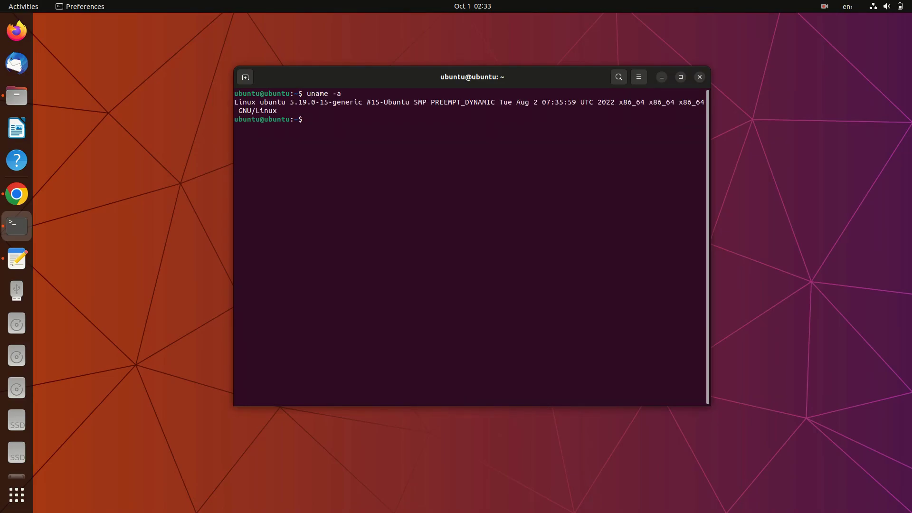